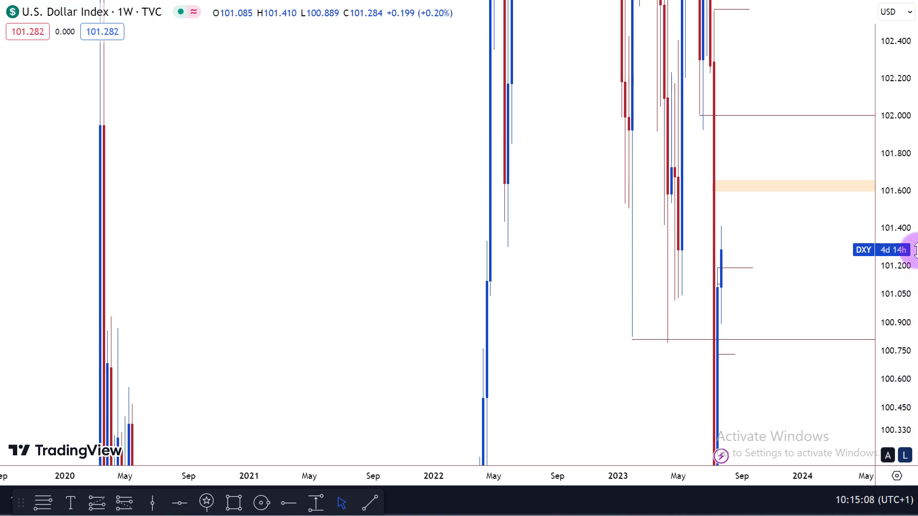
# Compress the weekly DXY price scale to show more support and resistance levels
pyautogui.moveTo(906, 222); pyautogui.dragTo(904, 444)
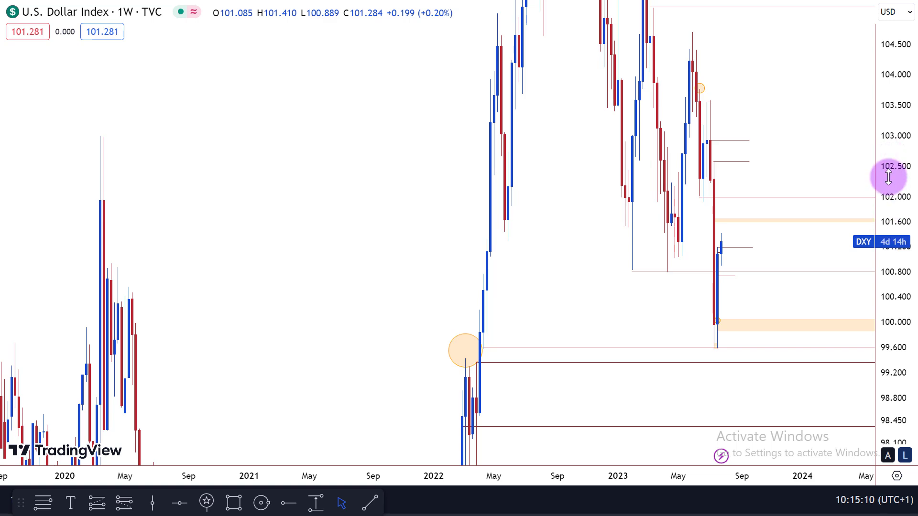
pyautogui.moveTo(890, 177); pyautogui.dragTo(888, 282)
pyautogui.scroll(4, 677, 274)
pyautogui.scroll(2, 392, 257)
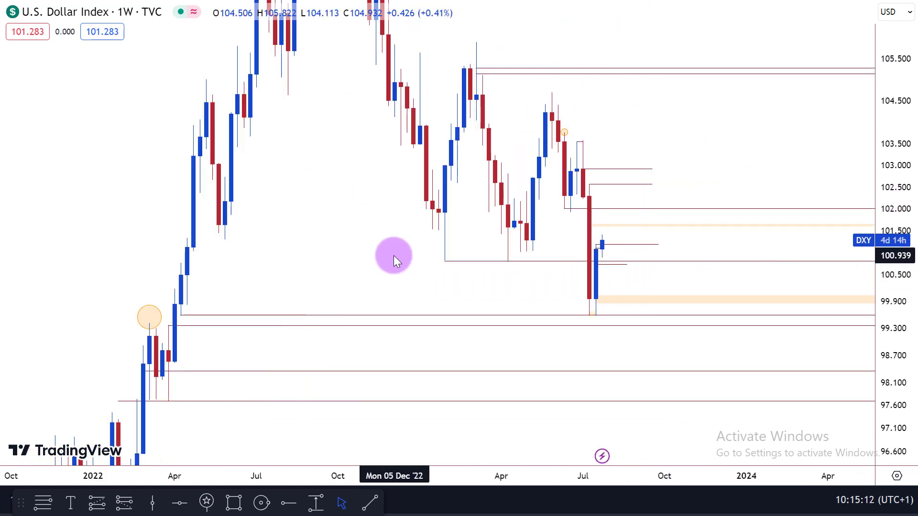
# Pan toward recent candles, leave full-screen mode, and open a new browser tab
pyautogui.moveTo(360, 252); pyautogui.dragTo(395, 318)
pyautogui.press('Escape')
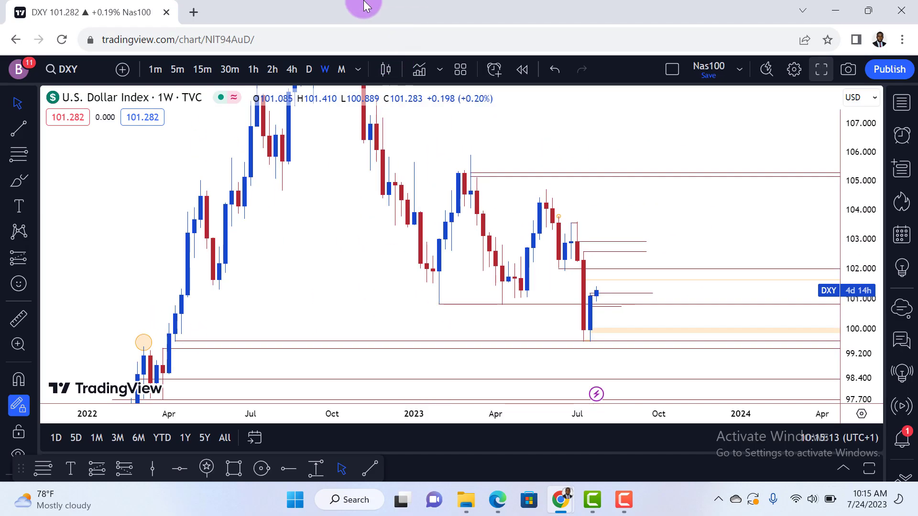
pyautogui.click(202, 17)
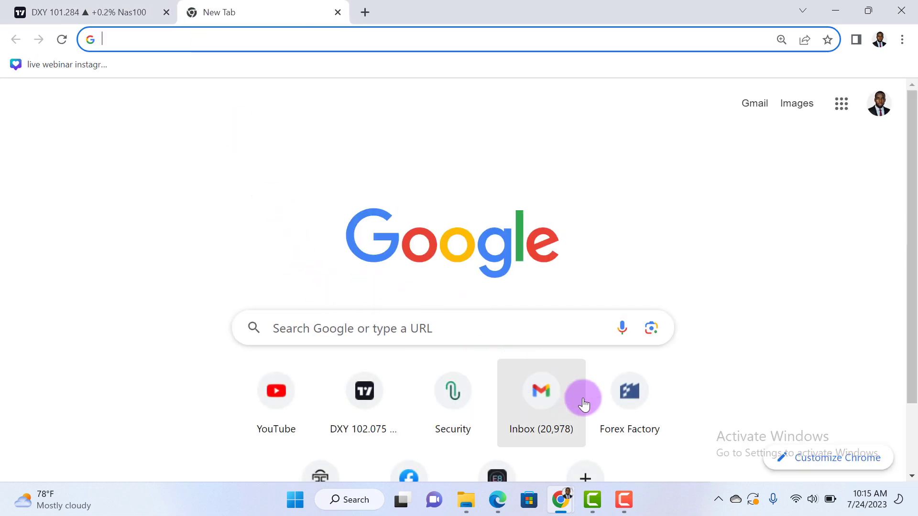
# Open Forex Factory, view the Jul 24 calendar's PMI releases, then return to the DXY tab
pyautogui.click(612, 392)
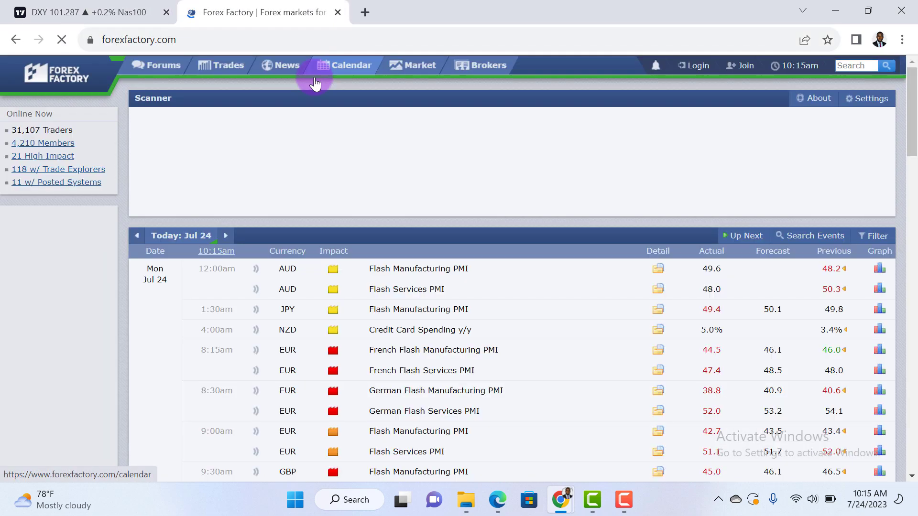
pyautogui.scroll(-3, 374, 289)
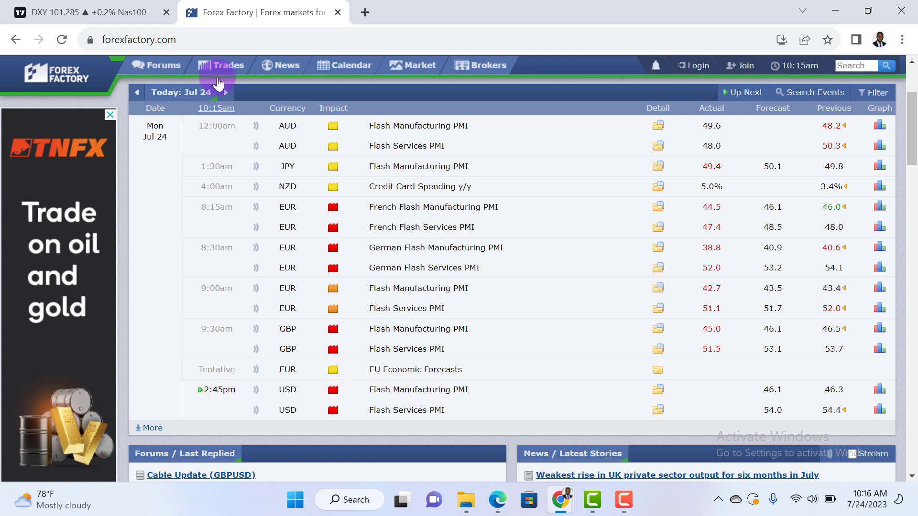
pyautogui.click(123, 10)
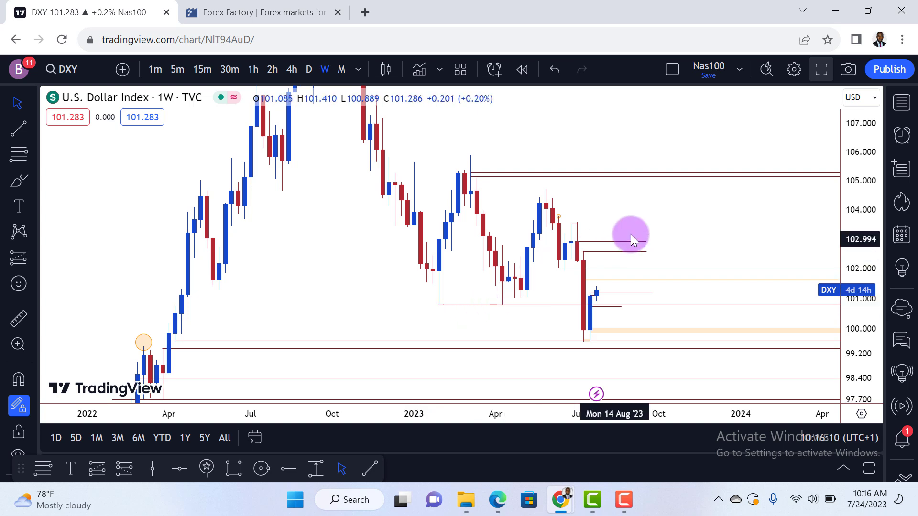
# Make the weekly DXY chart full screen and zoom in on the July candles
pyautogui.moveTo(846, 349); pyautogui.dragTo(842, 299)
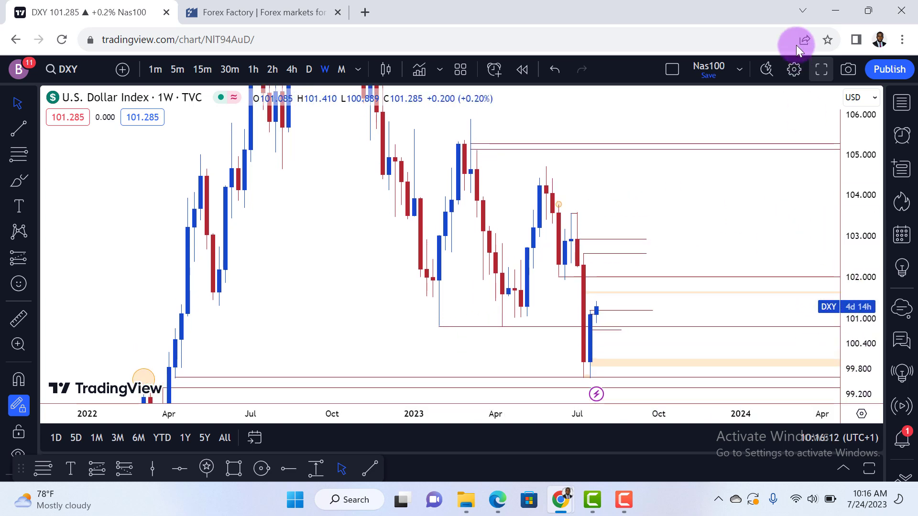
pyautogui.click(820, 70)
pyautogui.scroll(2, 655, 185)
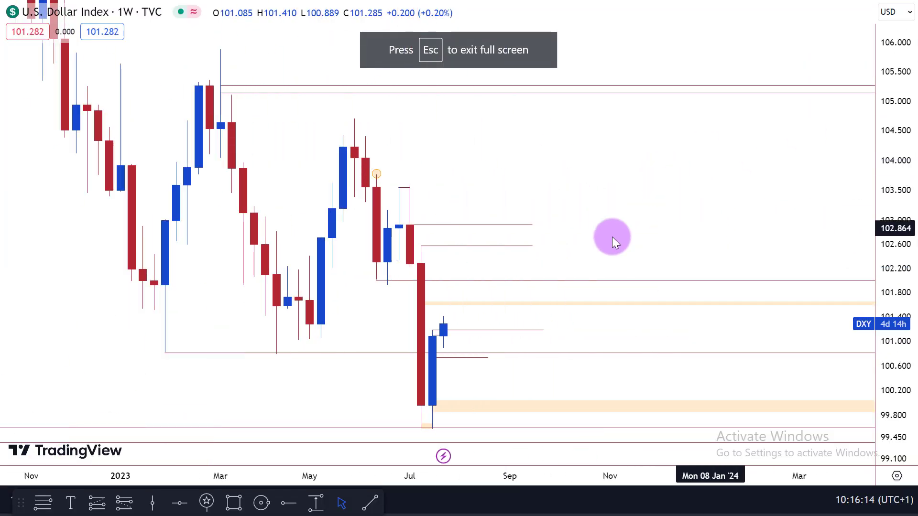
pyautogui.moveTo(578, 225); pyautogui.dragTo(738, 128)
pyautogui.moveTo(902, 148); pyautogui.dragTo(900, 224)
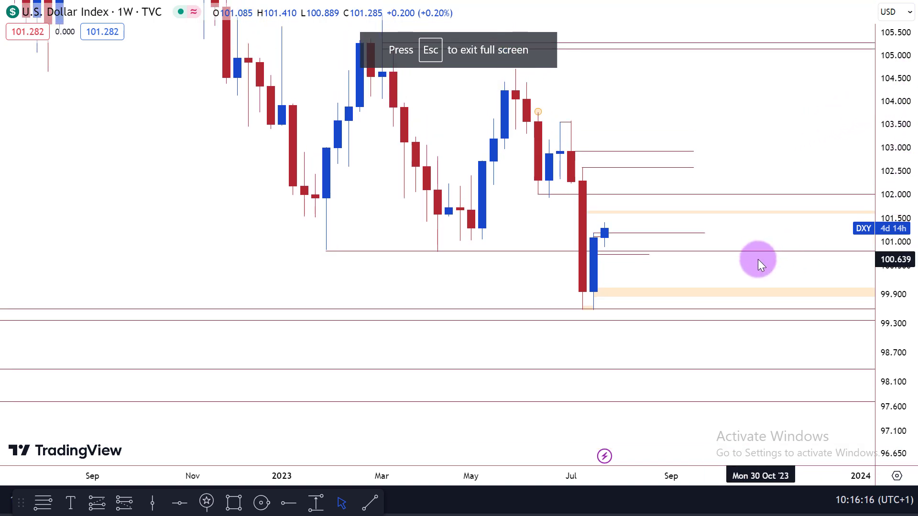
pyautogui.scroll(-3, 758, 261)
pyautogui.moveTo(905, 353); pyautogui.dragTo(904, 294)
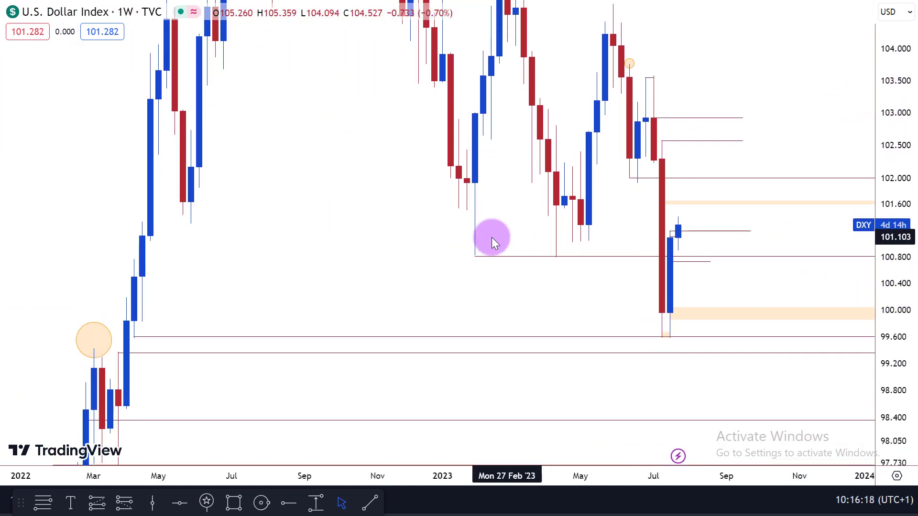
pyautogui.scroll(4, 478, 241)
pyautogui.moveTo(455, 217); pyautogui.dragTo(637, 210)
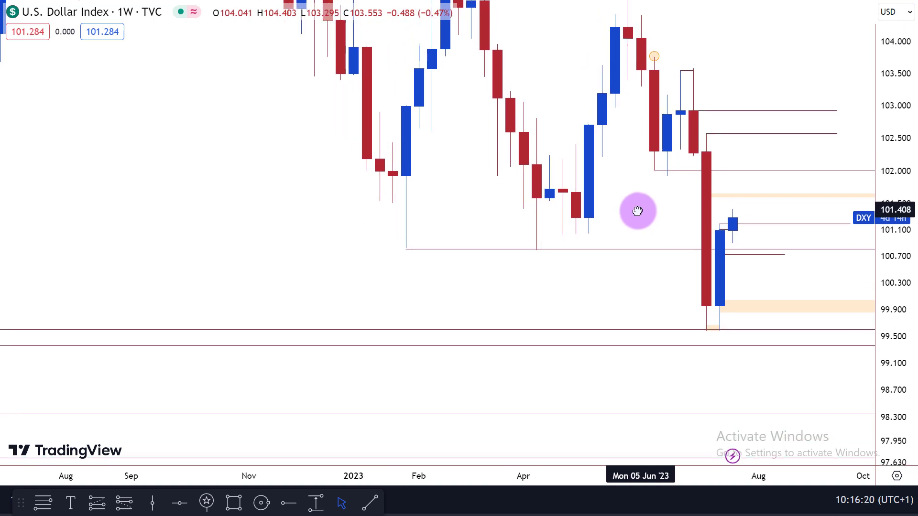
pyautogui.scroll(3, 564, 211)
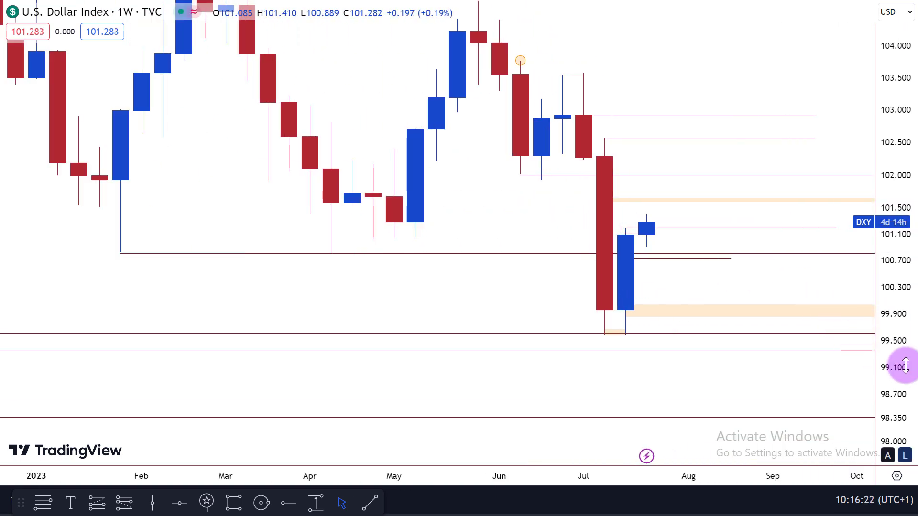
pyautogui.moveTo(901, 369); pyautogui.dragTo(885, 242)
pyautogui.scroll(2, 753, 191)
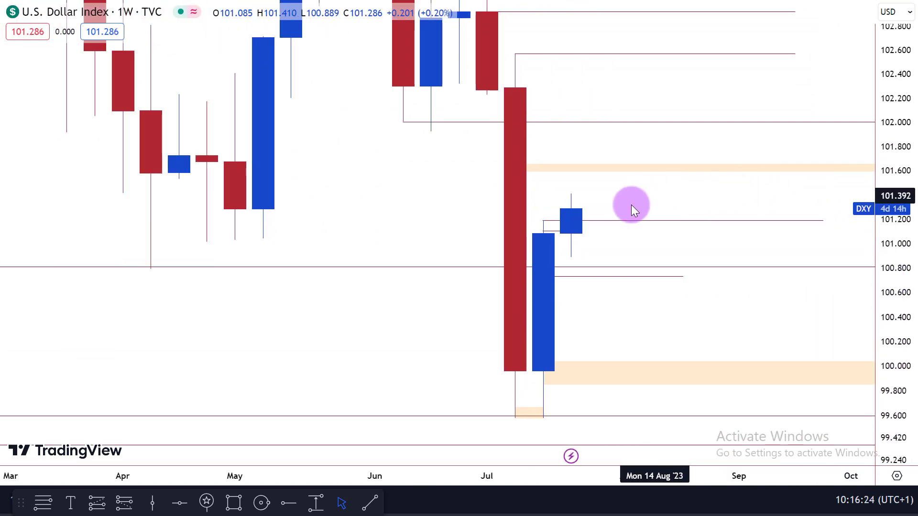
# Inspect the 101.2 horizontal line, reframe the chart, and select the line near 101.16
pyautogui.click(544, 221)
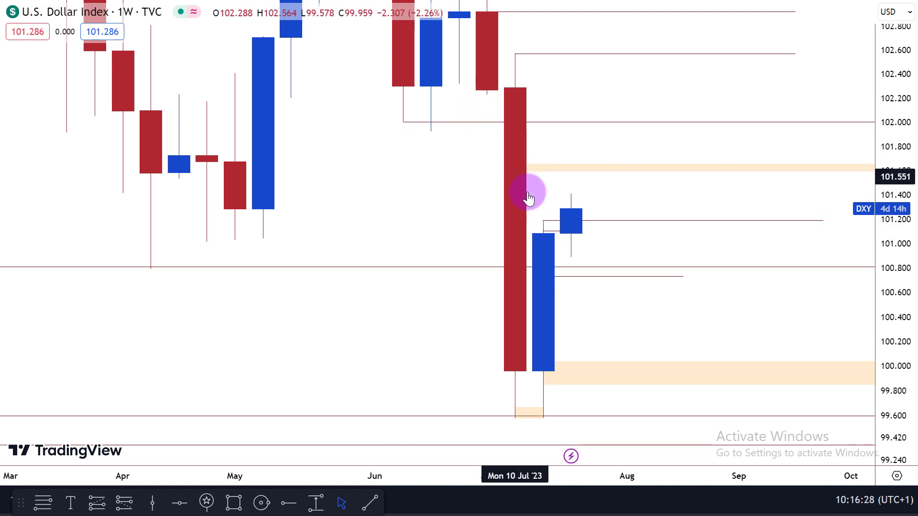
pyautogui.click(505, 95)
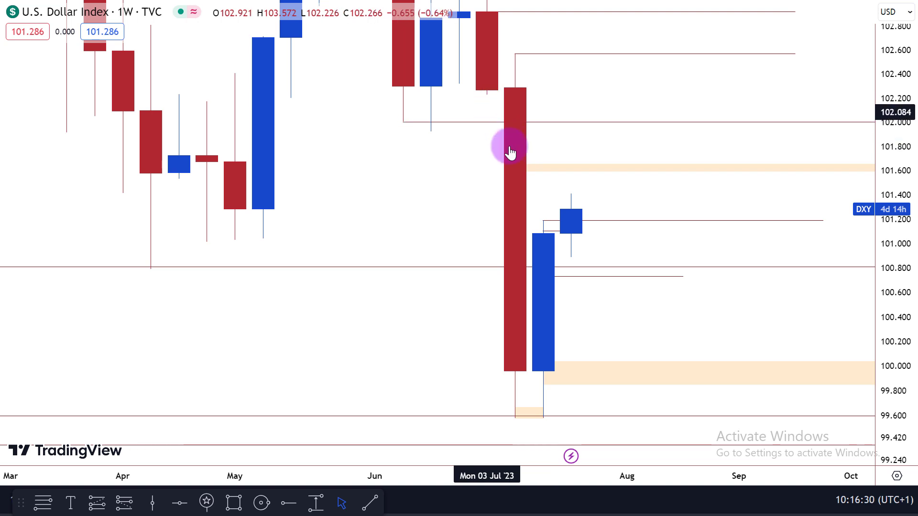
pyautogui.click(542, 222)
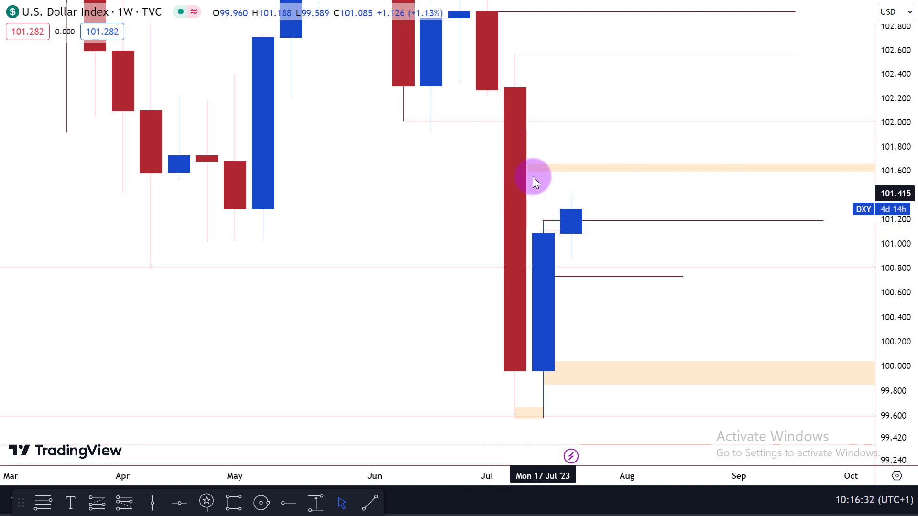
pyautogui.click(561, 251)
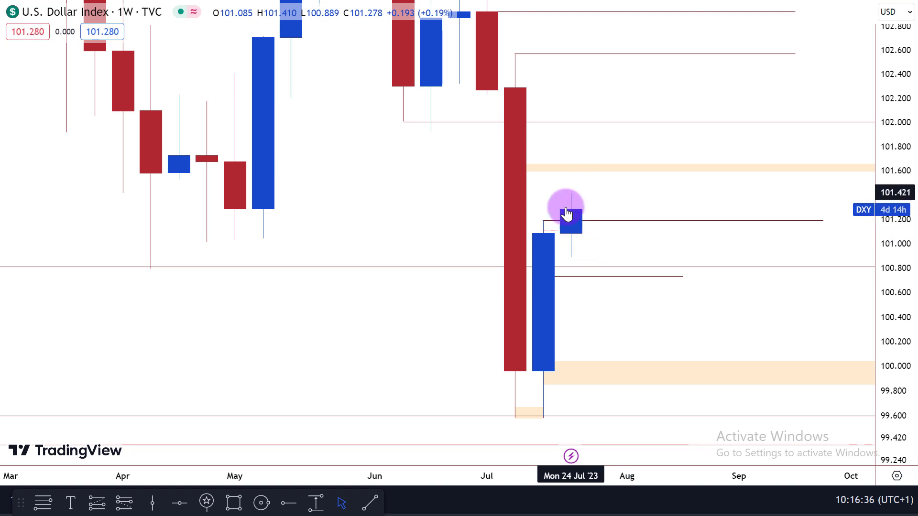
pyautogui.moveTo(458, 195); pyautogui.dragTo(399, 284)
pyautogui.scroll(-4, 406, 271)
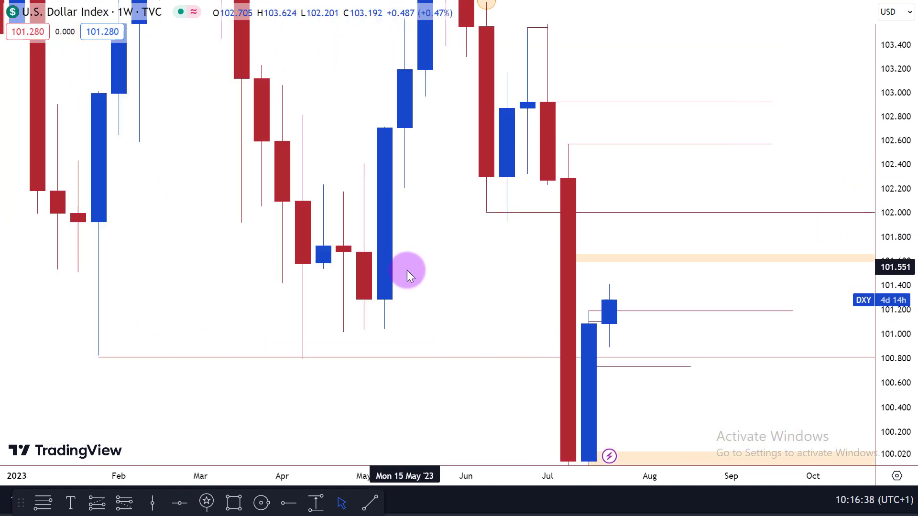
pyautogui.moveTo(892, 97); pyautogui.dragTo(675, 292)
pyautogui.click(618, 280)
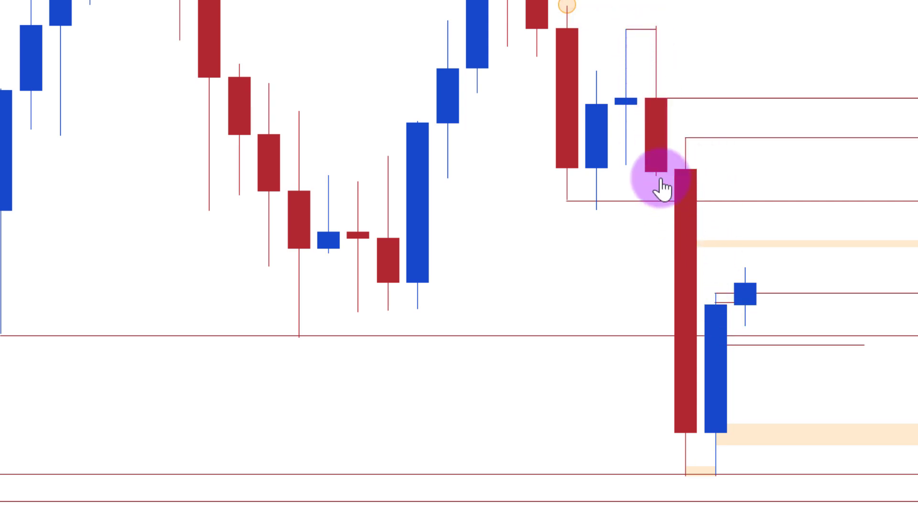
# Select the orange zone and short line, then zoom out across the 2022–2023 swings
pyautogui.click(701, 244)
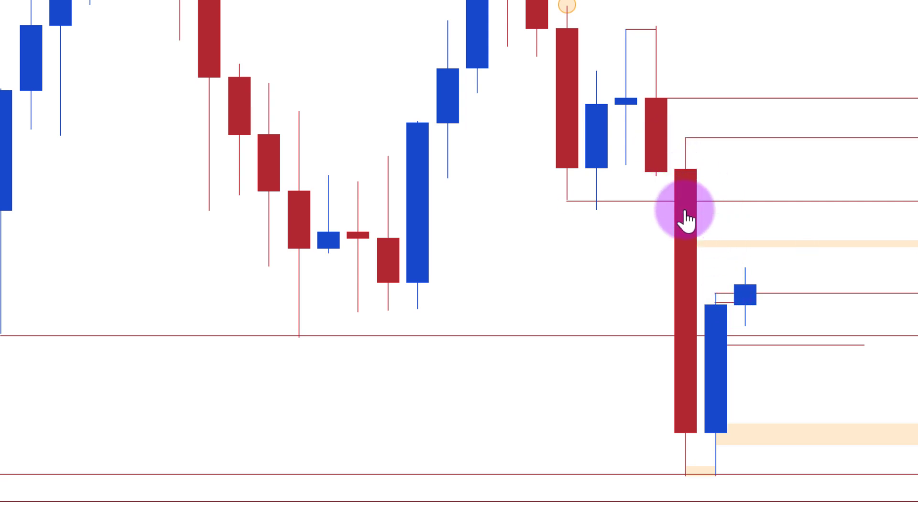
pyautogui.click(722, 292)
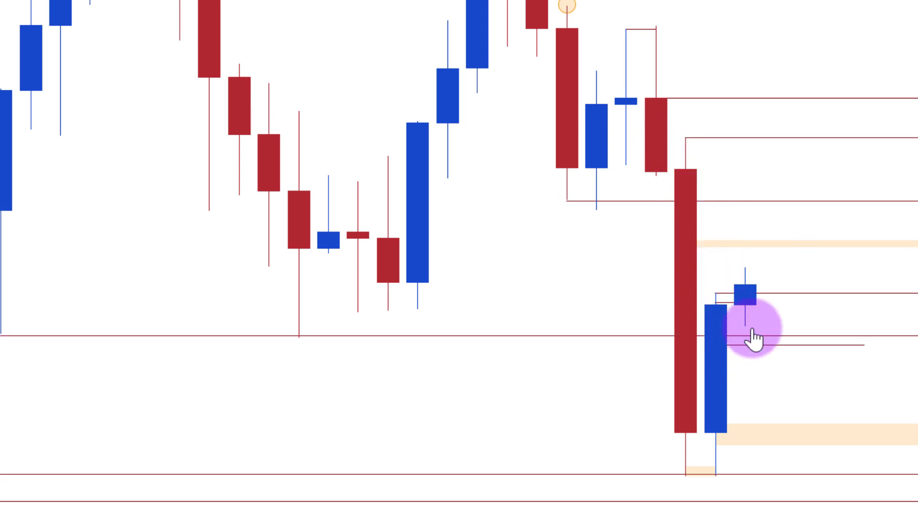
pyautogui.scroll(-3, 908, 251)
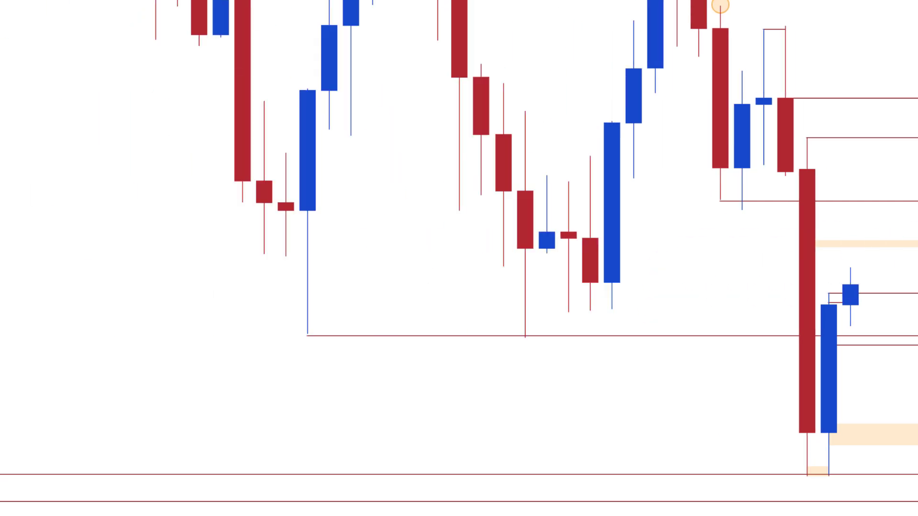
pyautogui.moveTo(917, 252); pyautogui.dragTo(917, 413)
pyautogui.scroll(-5, 804, 290)
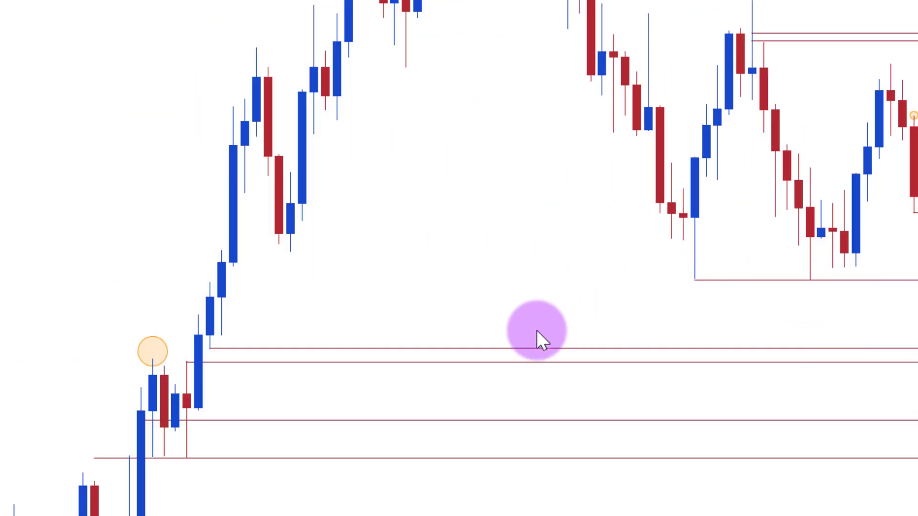
pyautogui.moveTo(533, 324); pyautogui.dragTo(431, 295)
pyautogui.moveTo(385, 235); pyautogui.dragTo(447, 263)
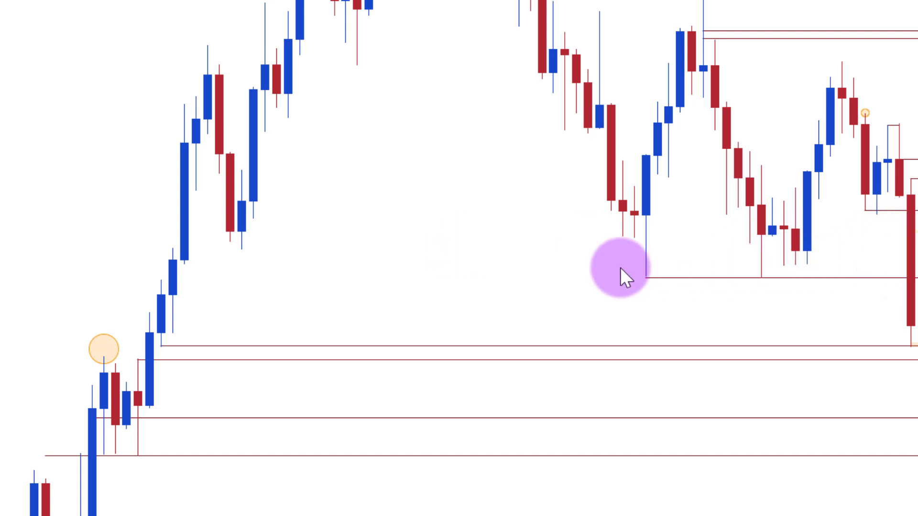
pyautogui.moveTo(621, 268); pyautogui.dragTo(495, 195)
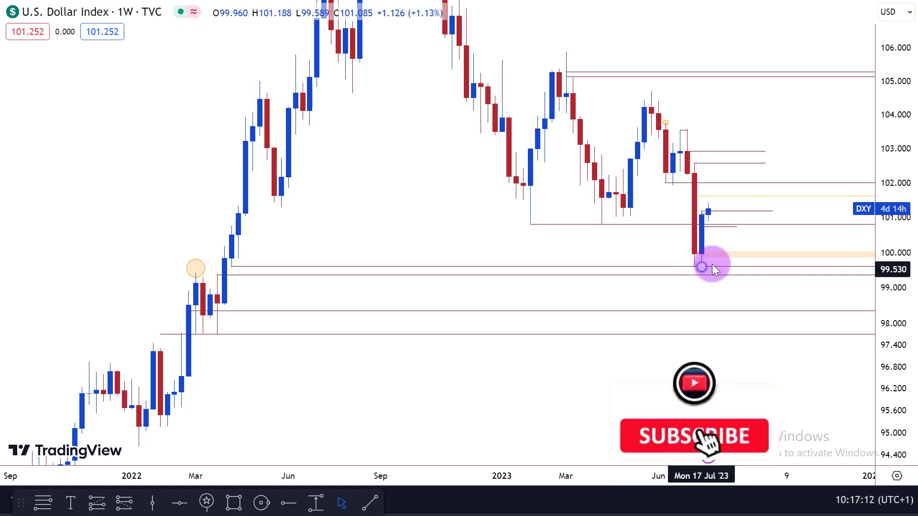
# Zoom out to older weekly history and select the horizontal line at 93.5
pyautogui.scroll(-2, 703, 275)
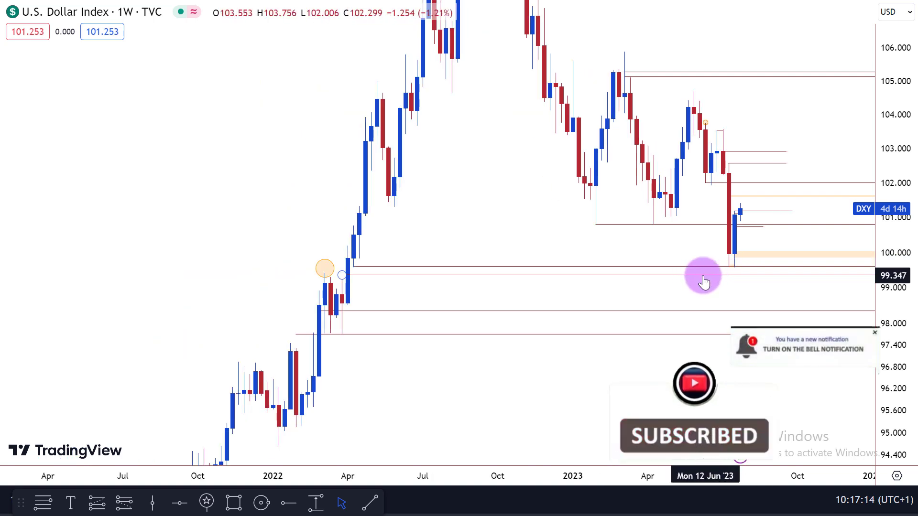
pyautogui.moveTo(728, 203); pyautogui.dragTo(666, 178)
pyautogui.moveTo(900, 119); pyautogui.dragTo(898, 294)
pyautogui.scroll(-3, 763, 279)
pyautogui.moveTo(765, 297); pyautogui.dragTo(729, 281)
pyautogui.scroll(-3, 706, 288)
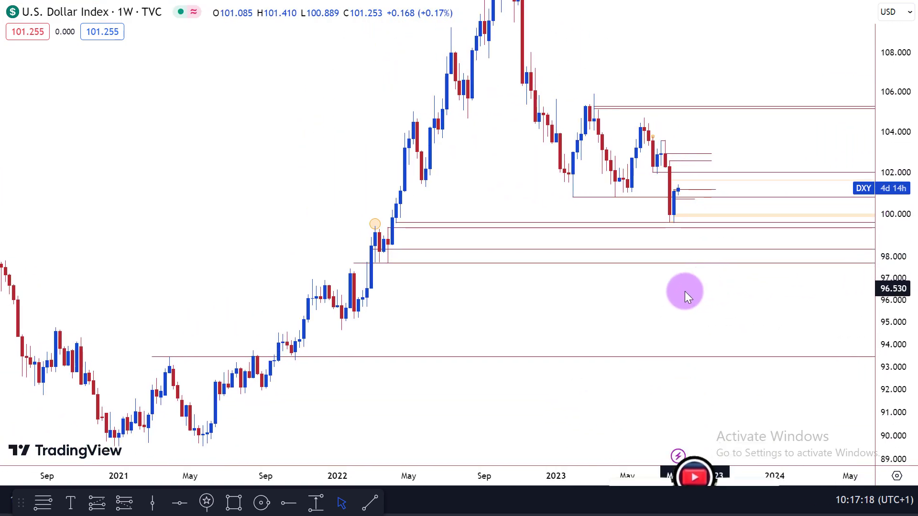
pyautogui.click(544, 358)
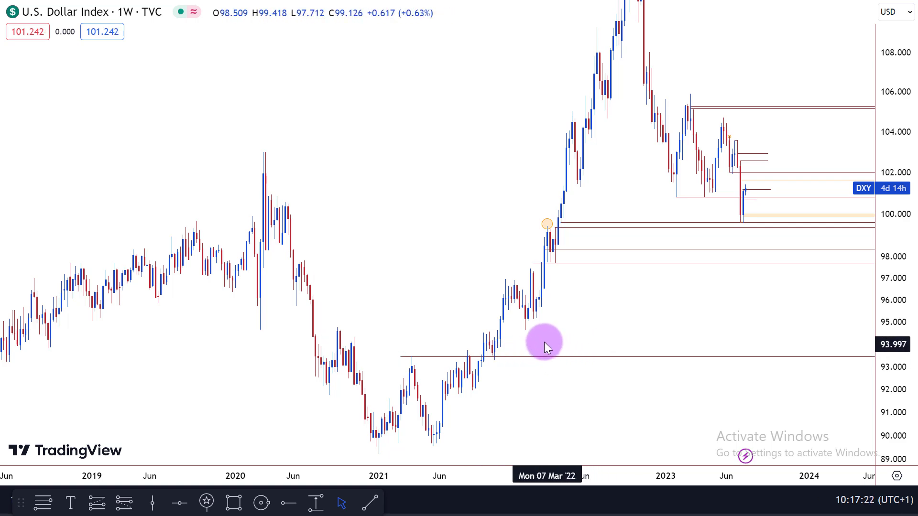
# Lower the horizontal level near 97.7 to about 97.59
pyautogui.scroll(3, 540, 330)
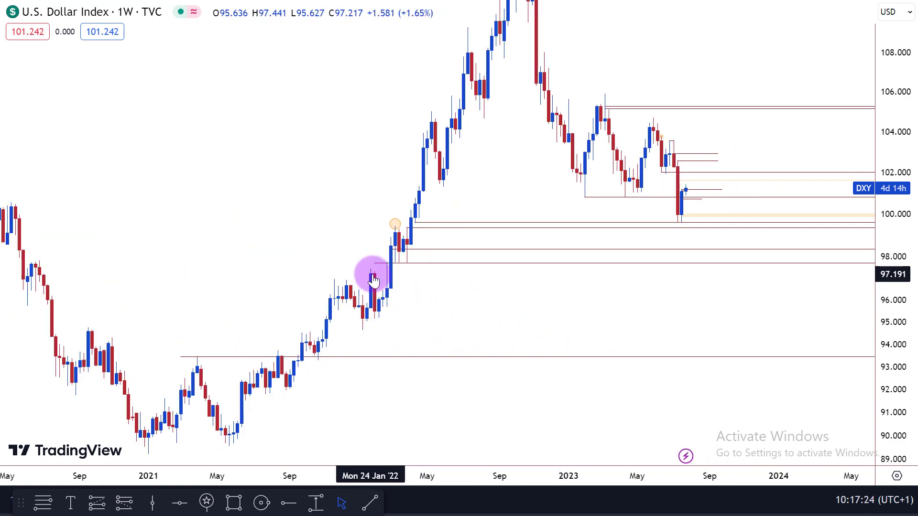
pyautogui.scroll(3, 397, 282)
pyautogui.moveTo(389, 293); pyautogui.dragTo(620, 286)
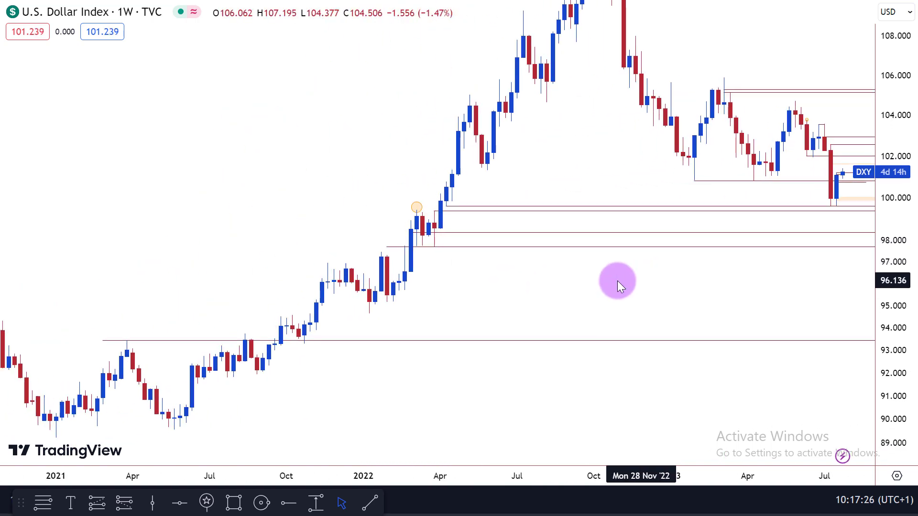
pyautogui.click(425, 247)
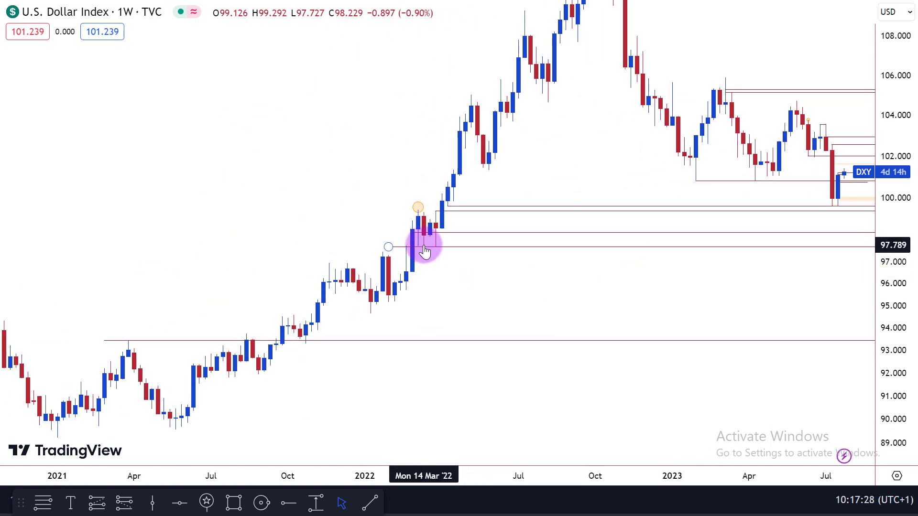
pyautogui.moveTo(425, 250); pyautogui.dragTo(477, 257)
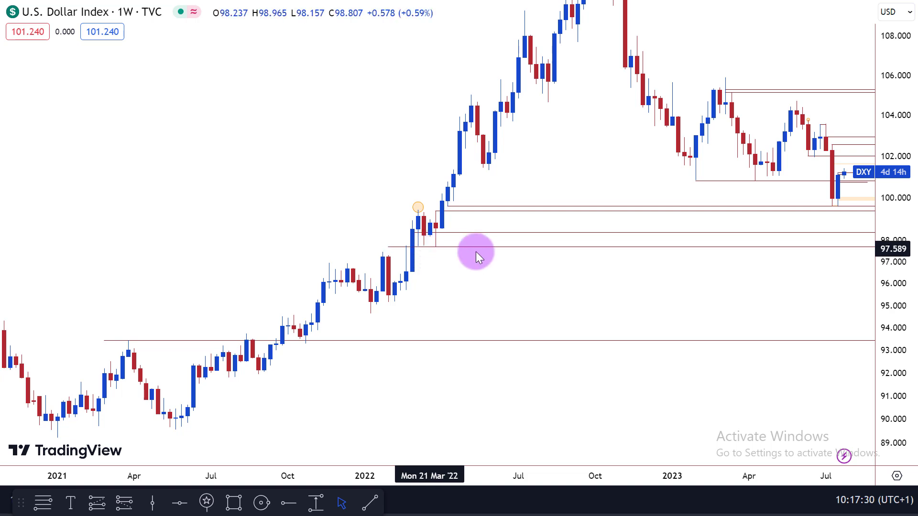
pyautogui.moveTo(562, 290); pyautogui.dragTo(473, 340)
# Switch the DXY chart to the 1D interval and dismiss the broker ad
pyautogui.write('1D')
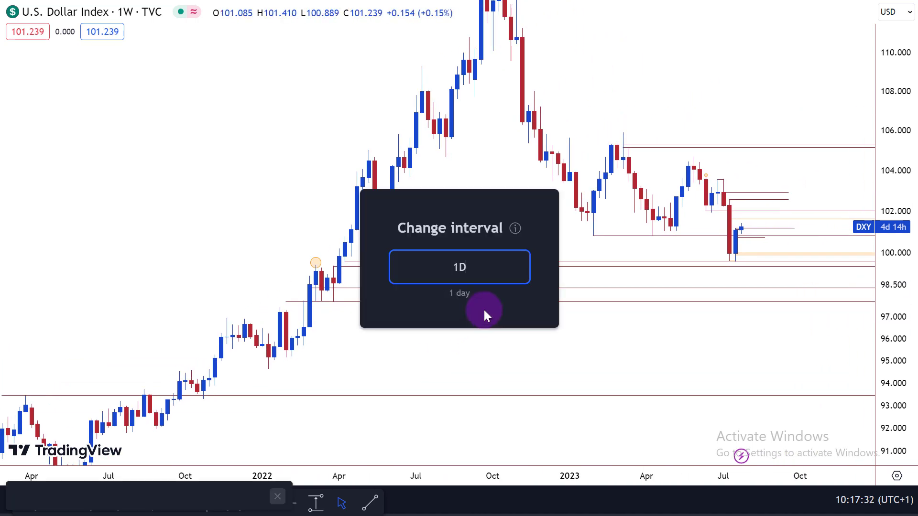
pyautogui.press('Return')
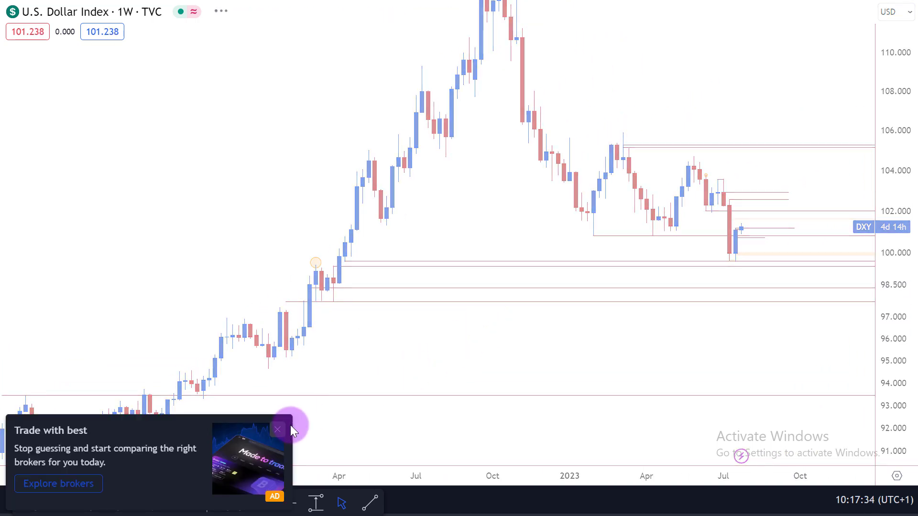
pyautogui.click(277, 433)
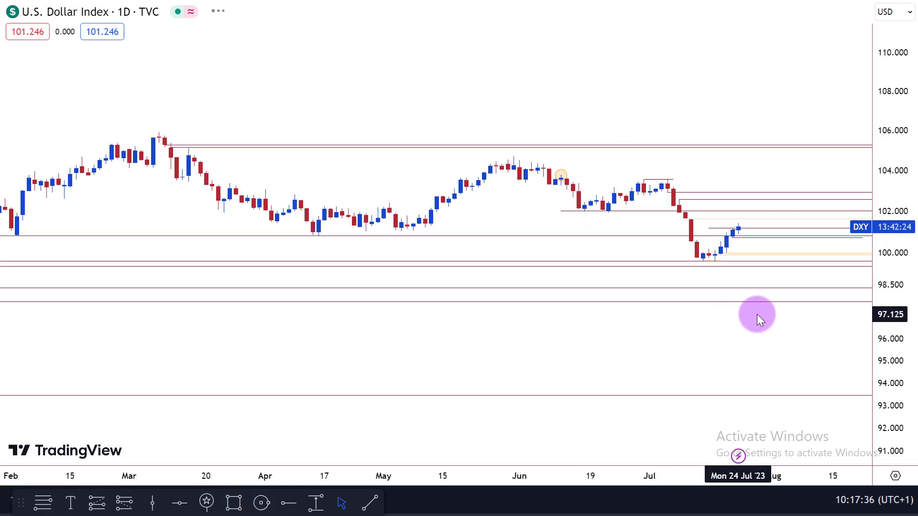
# Stretch and pan the daily chart to inspect the July drop and earlier months
pyautogui.moveTo(859, 314); pyautogui.dragTo(832, 215)
pyautogui.scroll(2, 635, 165)
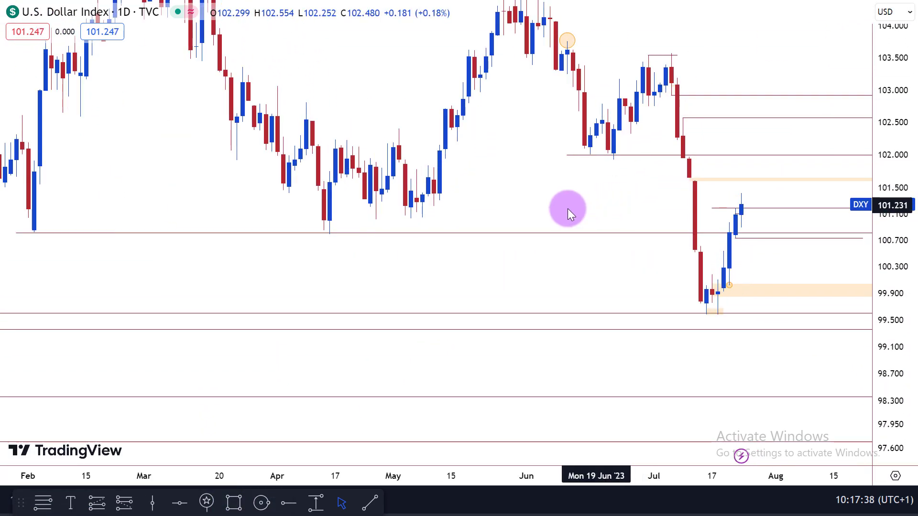
pyautogui.moveTo(555, 196); pyautogui.dragTo(485, 229)
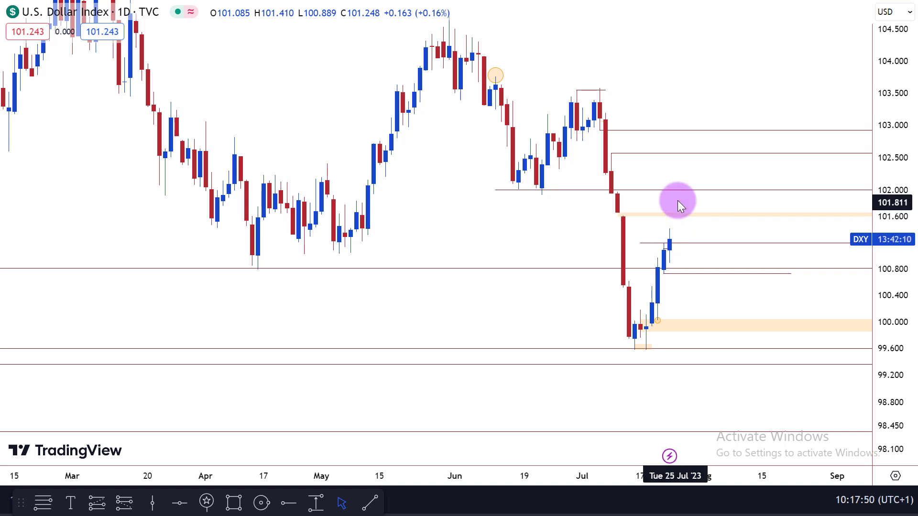
pyautogui.moveTo(882, 403); pyautogui.dragTo(865, 256)
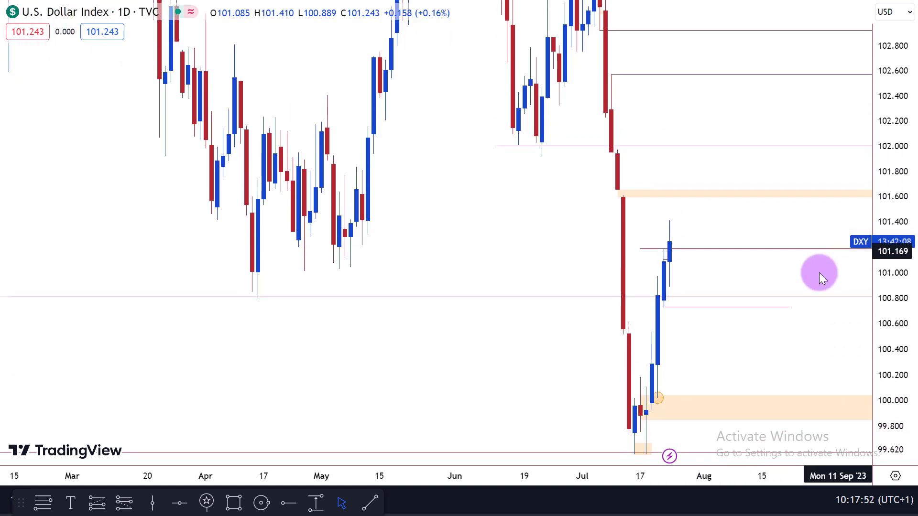
pyautogui.scroll(4, 722, 351)
pyautogui.moveTo(719, 354); pyautogui.dragTo(704, 264)
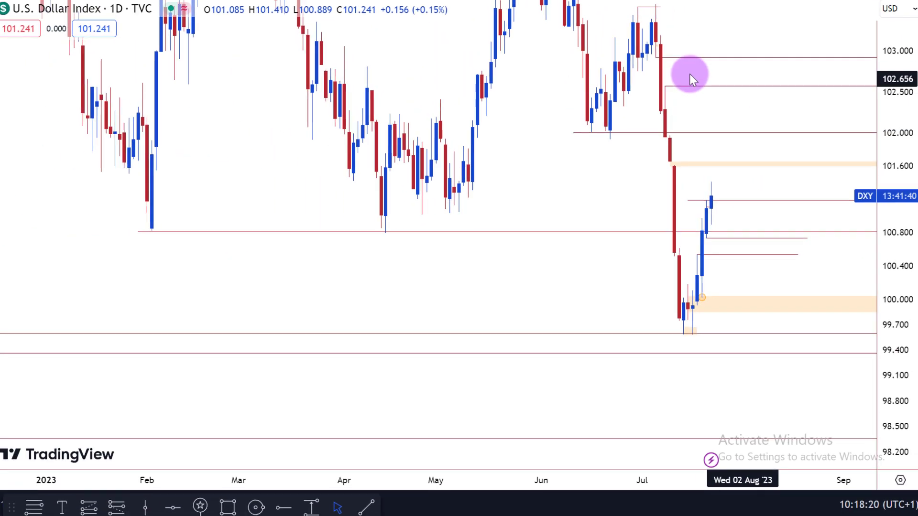
pyautogui.moveTo(620, 177); pyautogui.dragTo(591, 221)
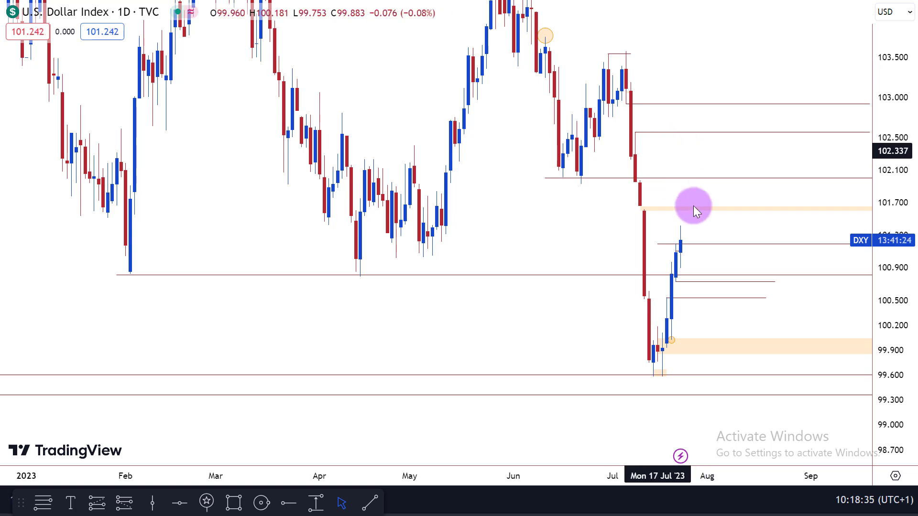
pyautogui.moveTo(896, 78); pyautogui.dragTo(903, 215)
pyautogui.scroll(-3, 696, 258)
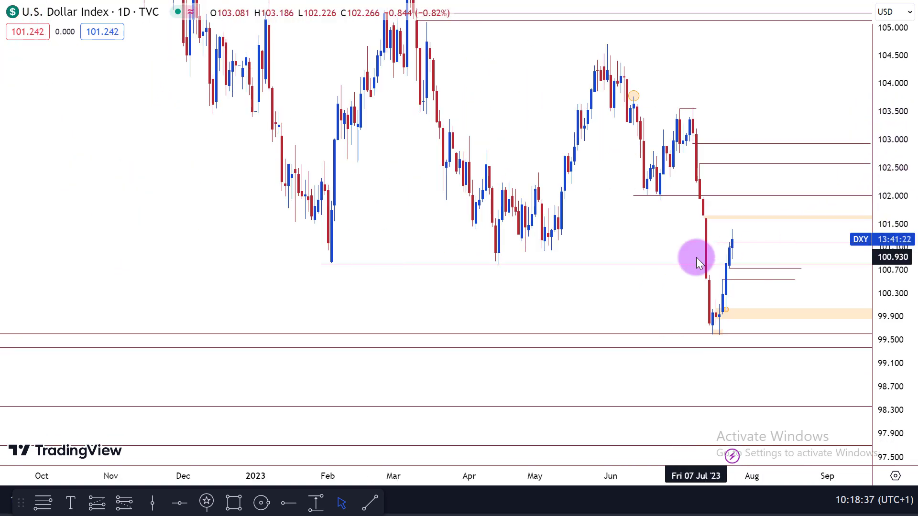
pyautogui.scroll(-5, 683, 290)
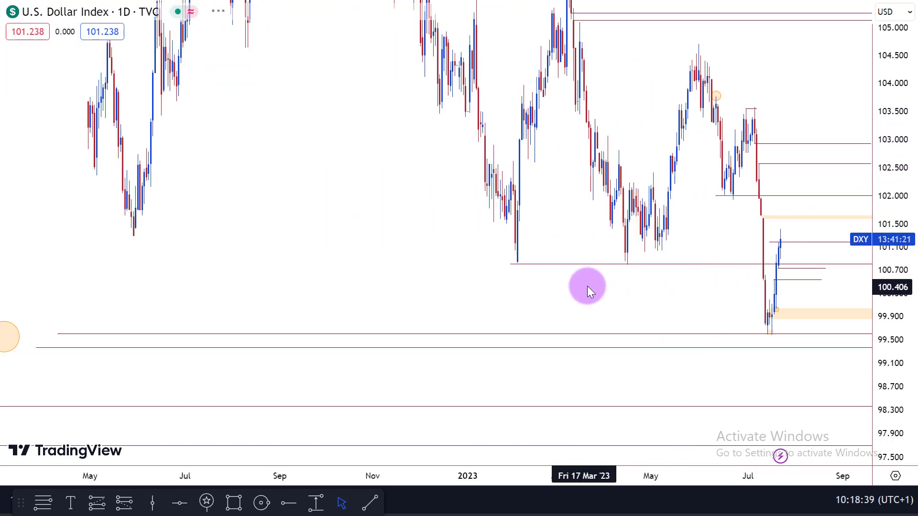
pyautogui.scroll(-2, 595, 282)
# Switch to the 1H interval and stretch the hourly candles around recent prices
pyautogui.write('1H')
pyautogui.press('Escape')
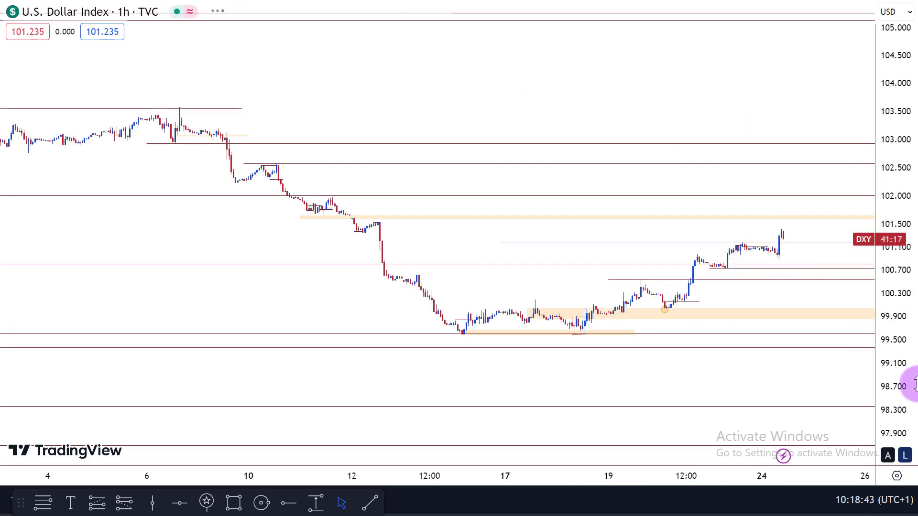
pyautogui.moveTo(902, 420); pyautogui.dragTo(873, 44)
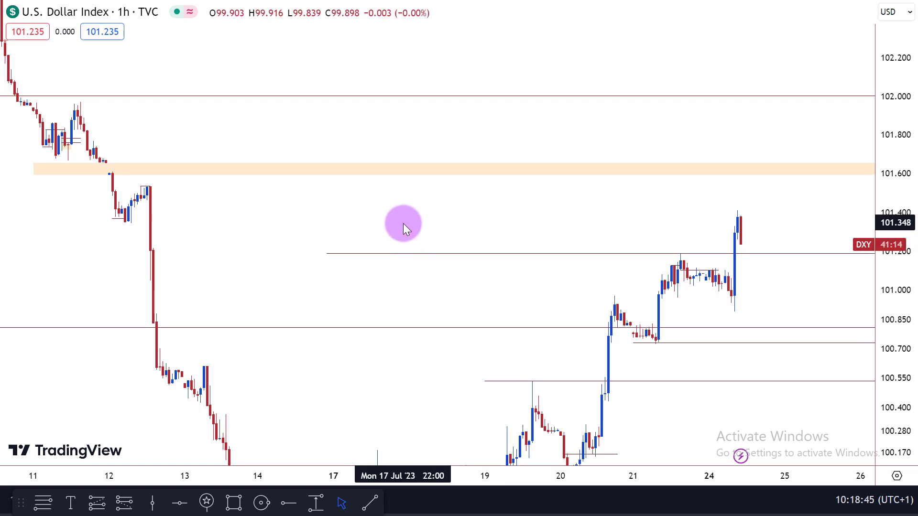
pyautogui.moveTo(404, 225); pyautogui.dragTo(305, 94)
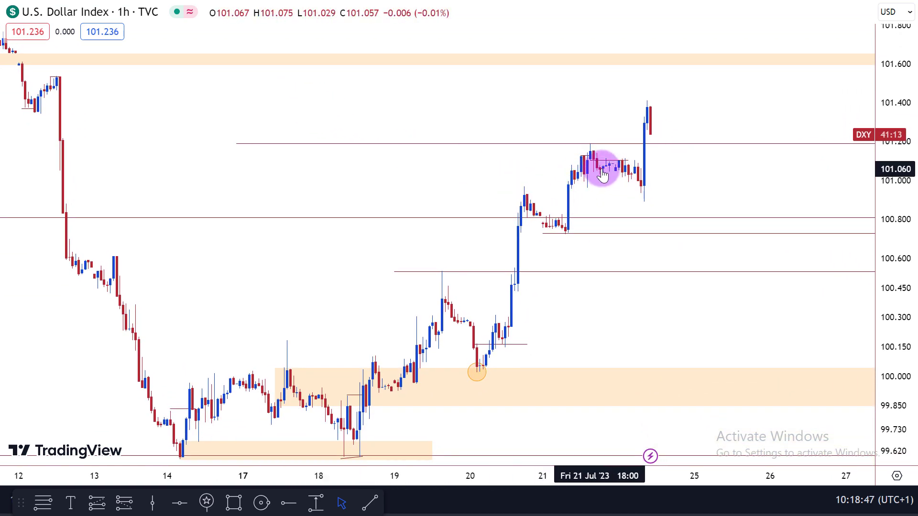
pyautogui.moveTo(894, 339); pyautogui.dragTo(892, 91)
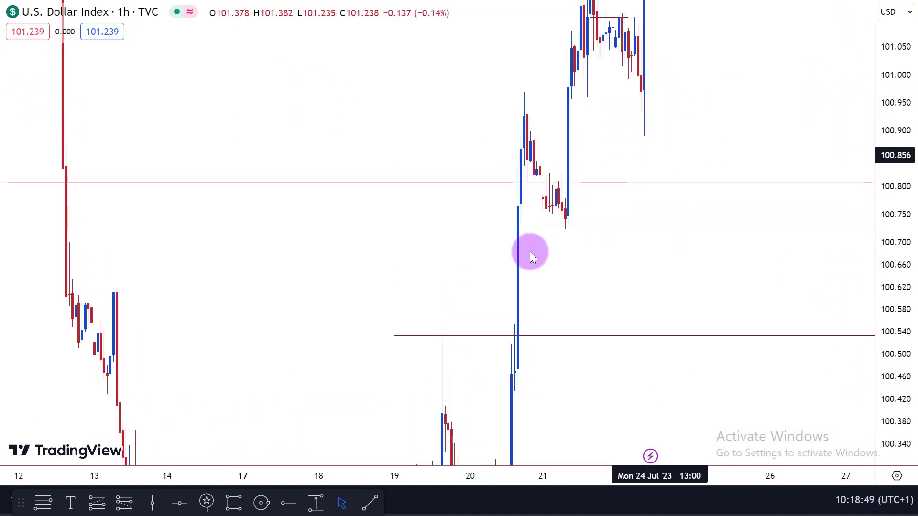
pyautogui.scroll(7, 530, 254)
# Pan and zoom the hourly chart to frame the 21–24 July candles
pyautogui.moveTo(363, 139); pyautogui.dragTo(591, 256)
pyautogui.scroll(3, 590, 257)
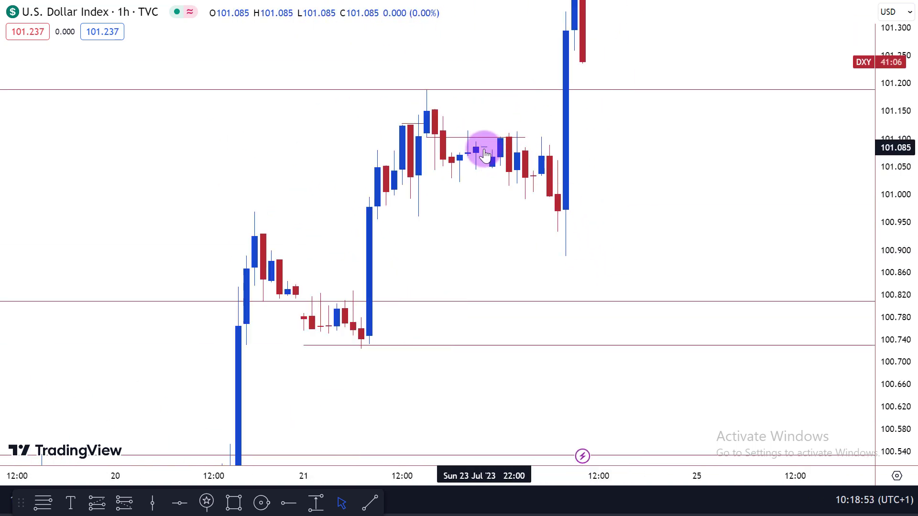
pyautogui.scroll(-1, 502, 207)
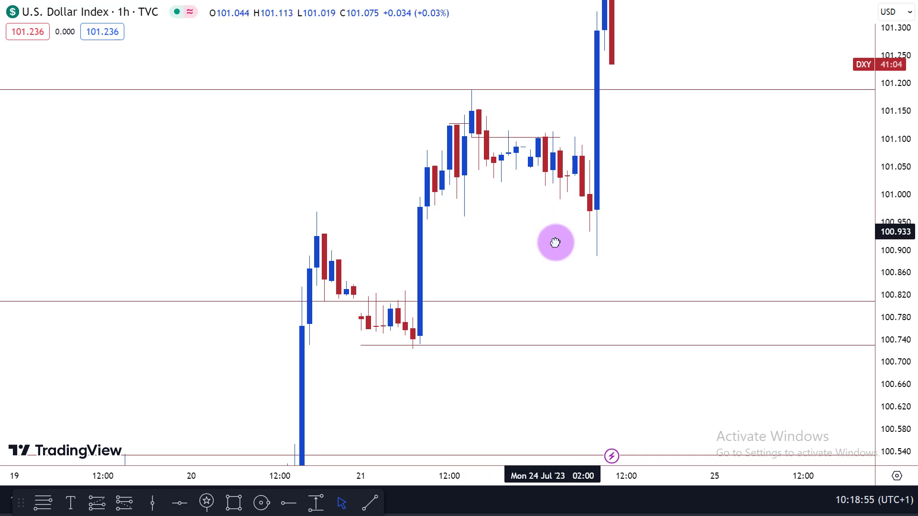
pyautogui.moveTo(553, 242); pyautogui.dragTo(640, 287)
pyautogui.moveTo(901, 133); pyautogui.dragTo(885, 297)
pyautogui.scroll(-3, 848, 287)
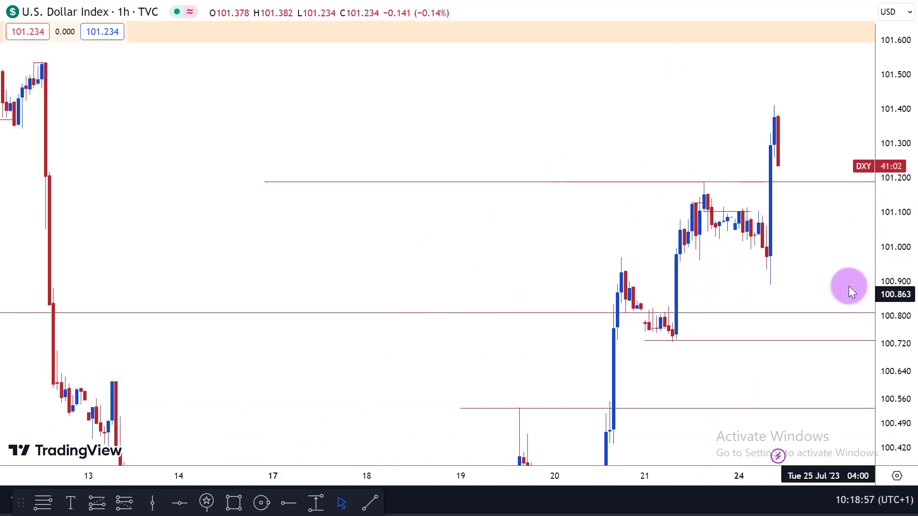
pyautogui.scroll(-1, 842, 259)
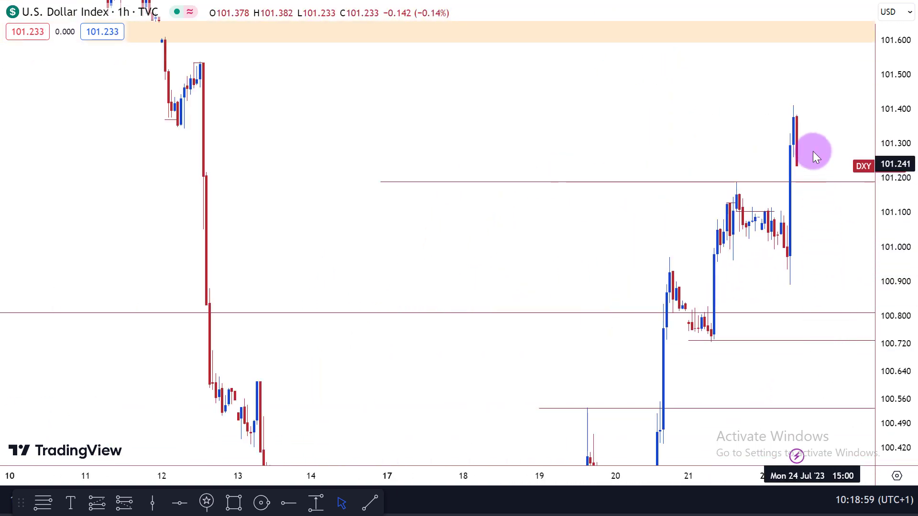
# Place a copy of the 101.187 line at about 101.35, then pan to earlier candles
pyautogui.click(697, 182)
pyautogui.moveTo(684, 171); pyautogui.dragTo(490, 122)
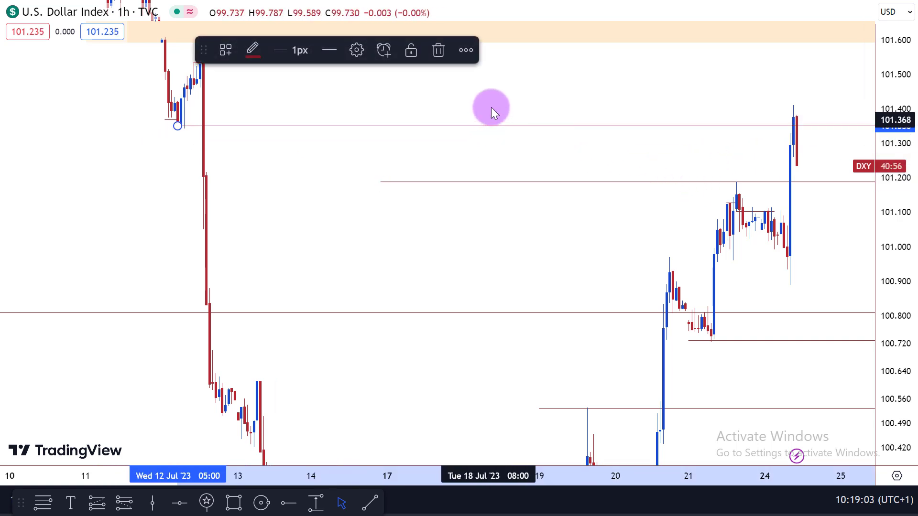
pyautogui.click(493, 108)
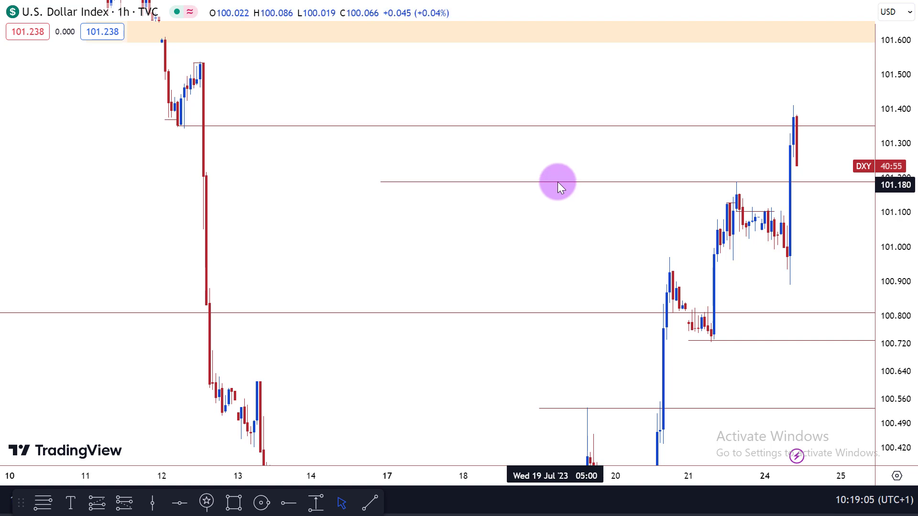
pyautogui.scroll(-3, 557, 213)
pyautogui.moveTo(461, 241); pyautogui.dragTo(230, 239)
pyautogui.scroll(-2, 564, 216)
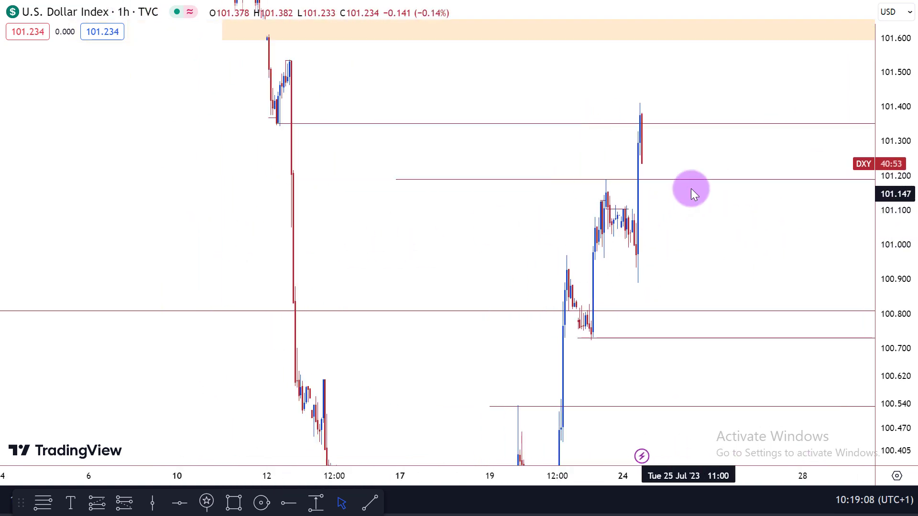
# Delete the horizontal line near 101.19
pyautogui.click(692, 179)
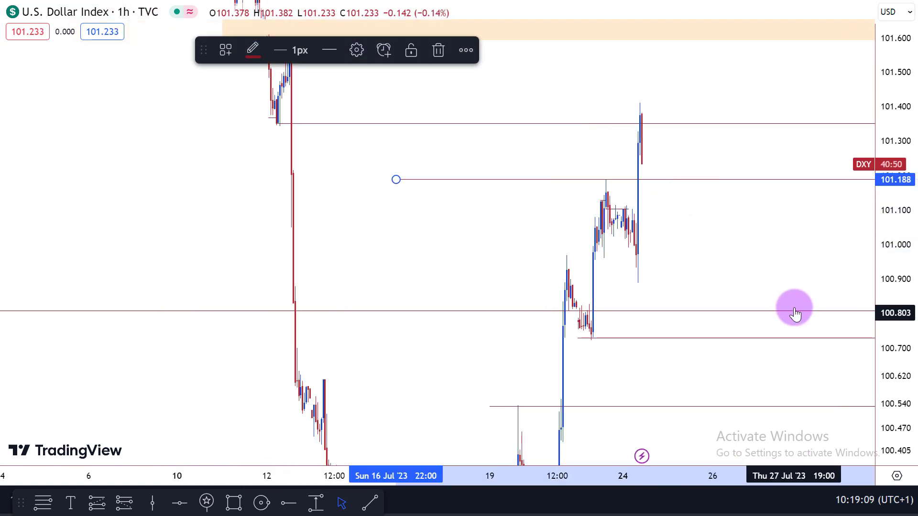
pyautogui.press('Delete')
pyautogui.scroll(2, 746, 277)
pyautogui.scroll(3, 693, 210)
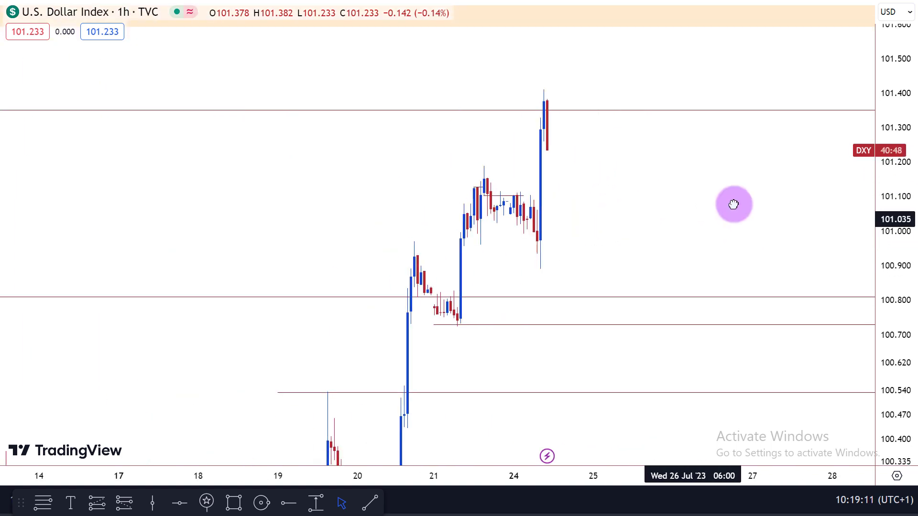
pyautogui.scroll(-3, 753, 225)
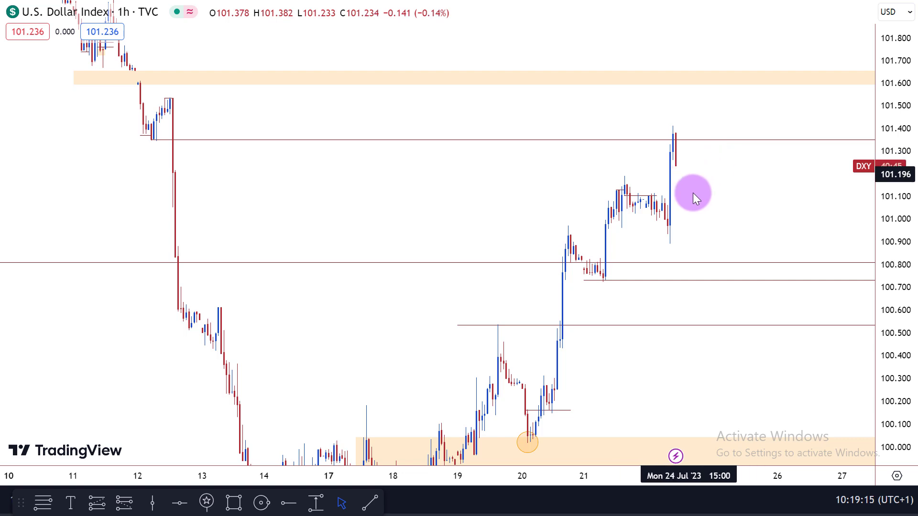
pyautogui.scroll(-1, 716, 215)
# Bring the lower zones into view and center the 20 Jul rally candles
pyautogui.moveTo(725, 354); pyautogui.dragTo(579, 260)
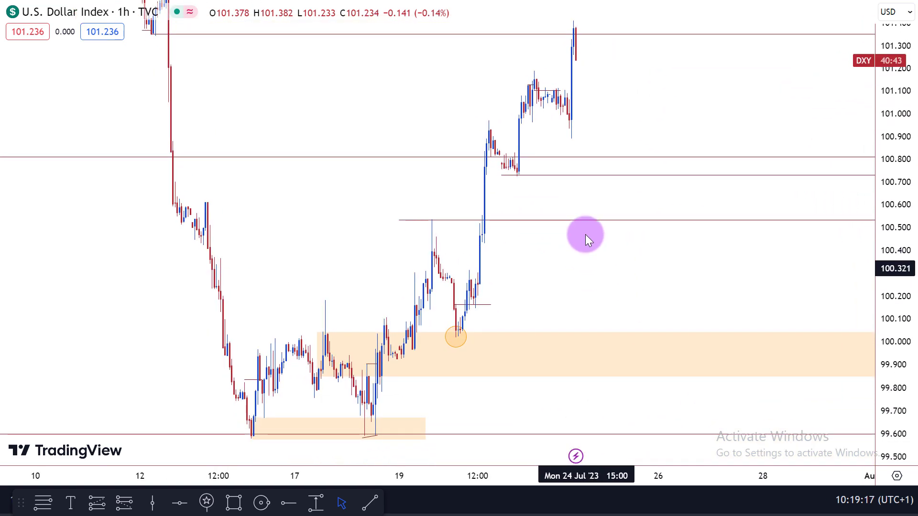
pyautogui.scroll(3, 568, 147)
pyautogui.moveTo(588, 92); pyautogui.dragTo(654, 88)
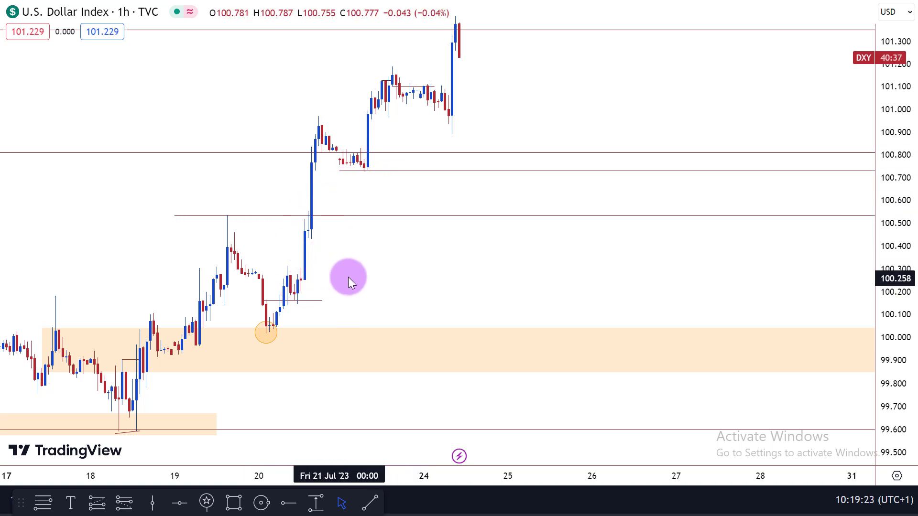
pyautogui.moveTo(347, 277); pyautogui.dragTo(455, 274)
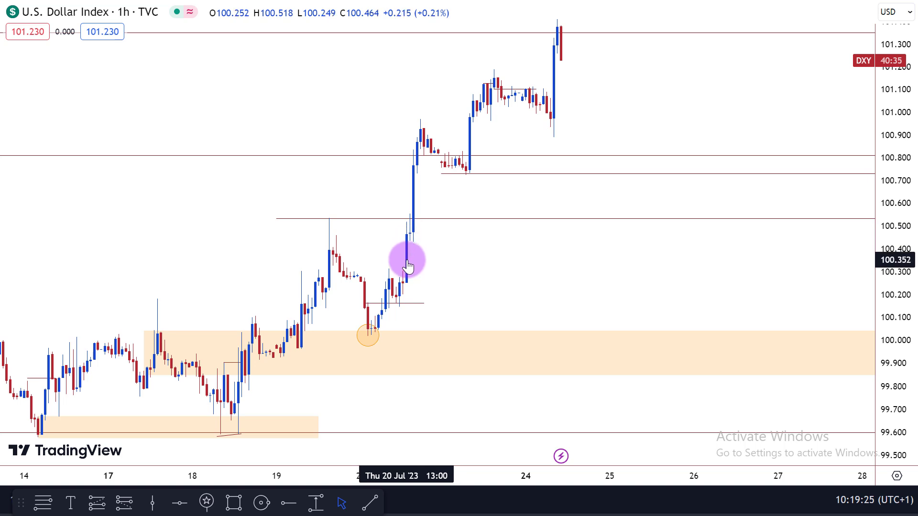
pyautogui.moveTo(482, 254); pyautogui.dragTo(494, 275)
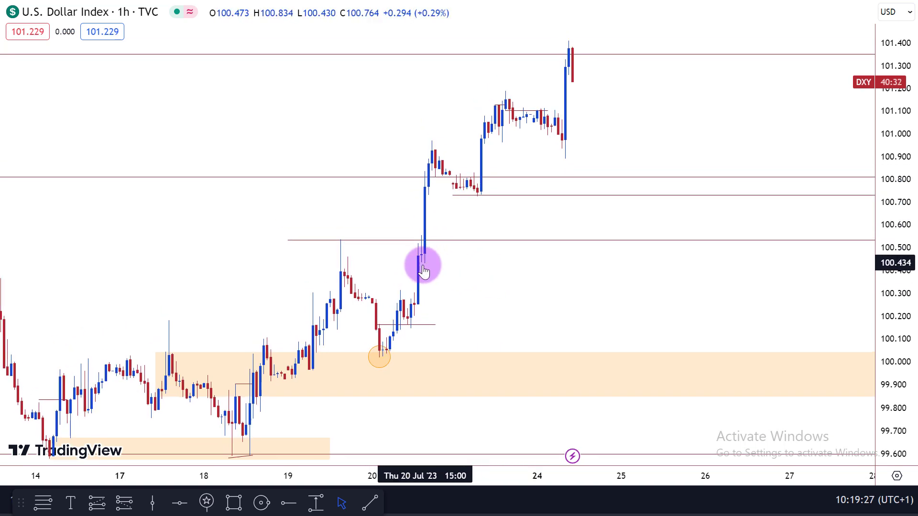
# Draw a rectangle zone from 100.30 to 100.755 over the 20 Jul rally, with Extend right off
pyautogui.click(233, 502)
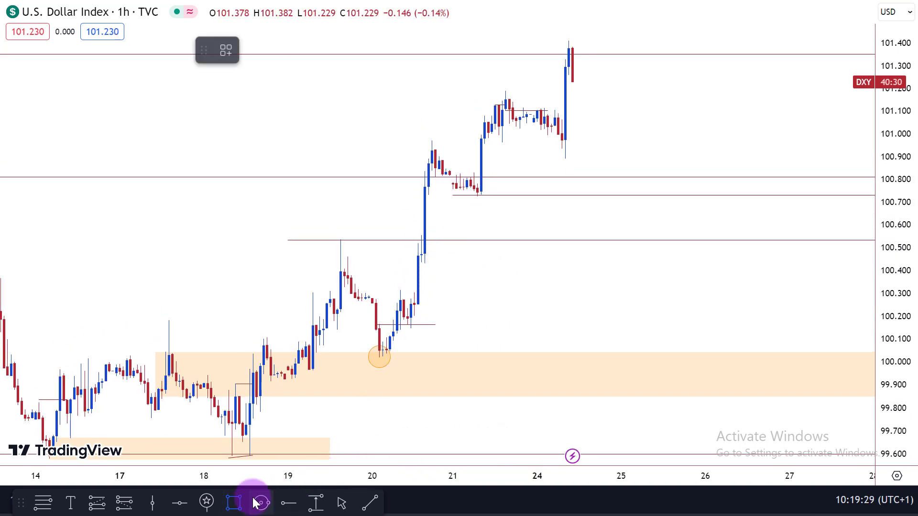
pyautogui.moveTo(414, 293)
pyautogui.mouseDown()
pyautogui.moveTo(433, 190)
pyautogui.moveTo(445, 190)
pyautogui.mouseUp()
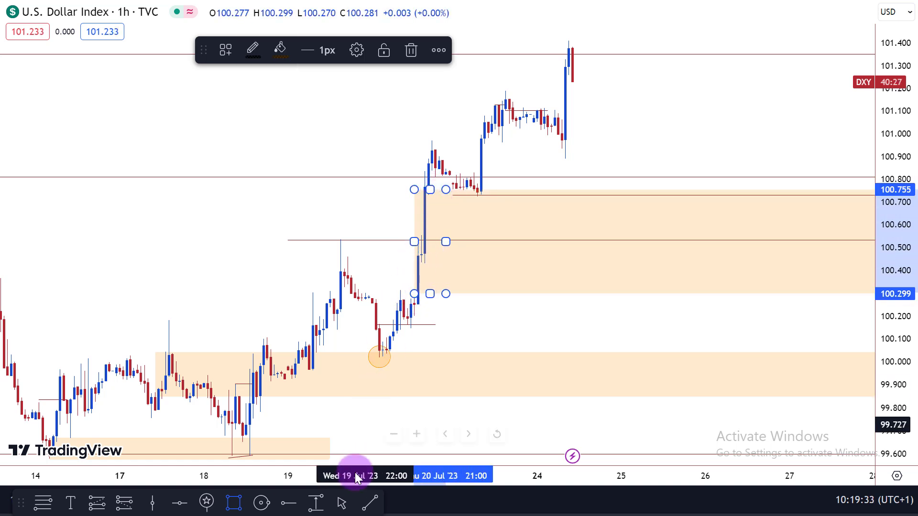
pyautogui.click(356, 50)
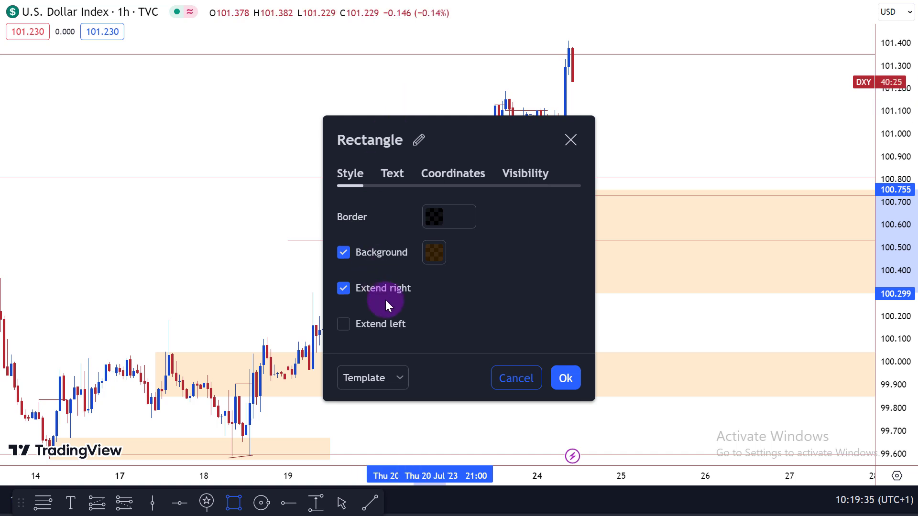
pyautogui.click(374, 287)
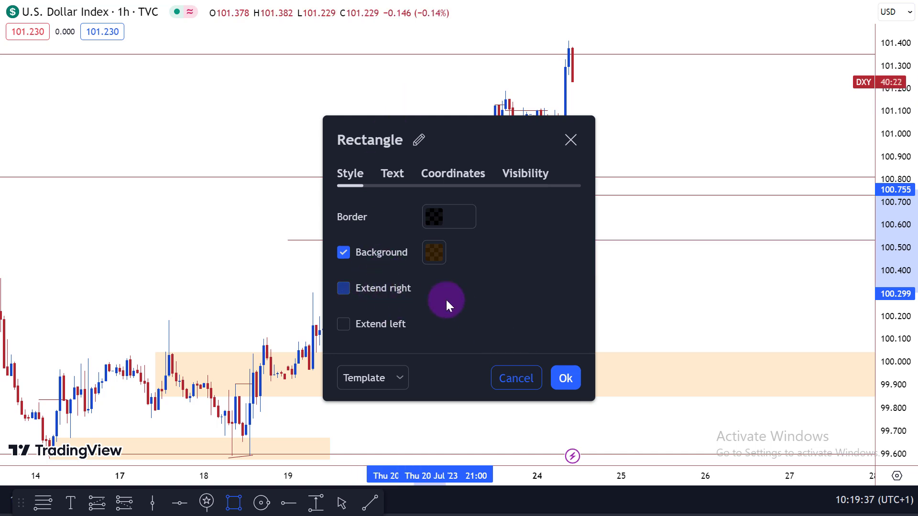
pyautogui.click(561, 377)
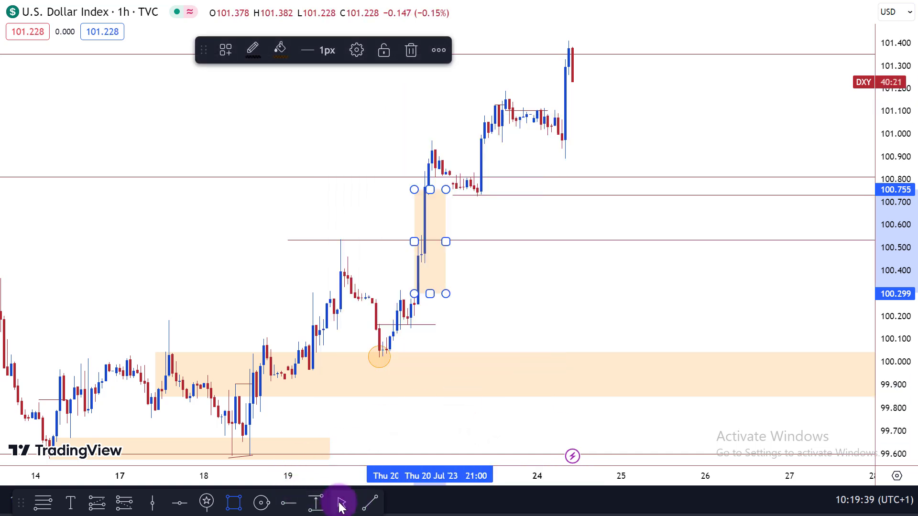
pyautogui.moveTo(522, 287); pyautogui.dragTo(674, 360)
# Switch to the 15-minute interval and stretch and pan to frame the recent candles
pyautogui.write('15')
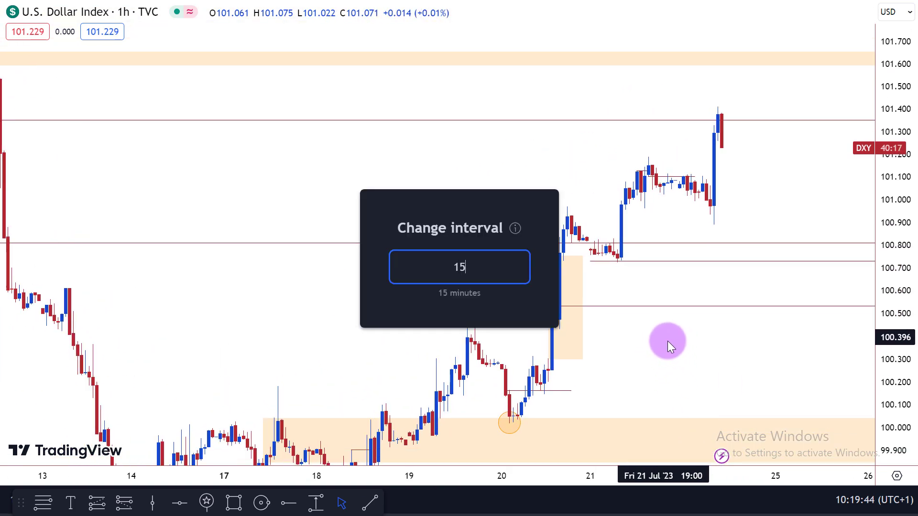
pyautogui.press('Return')
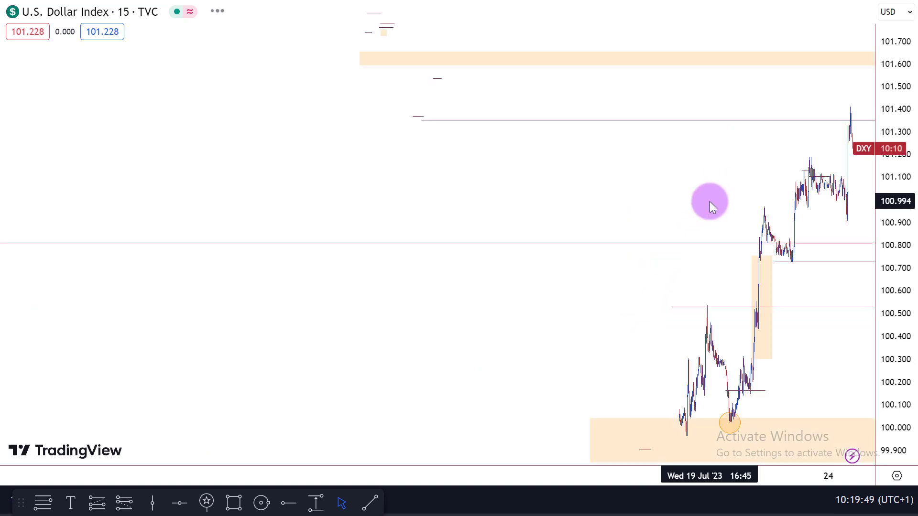
pyautogui.scroll(15, 641, 211)
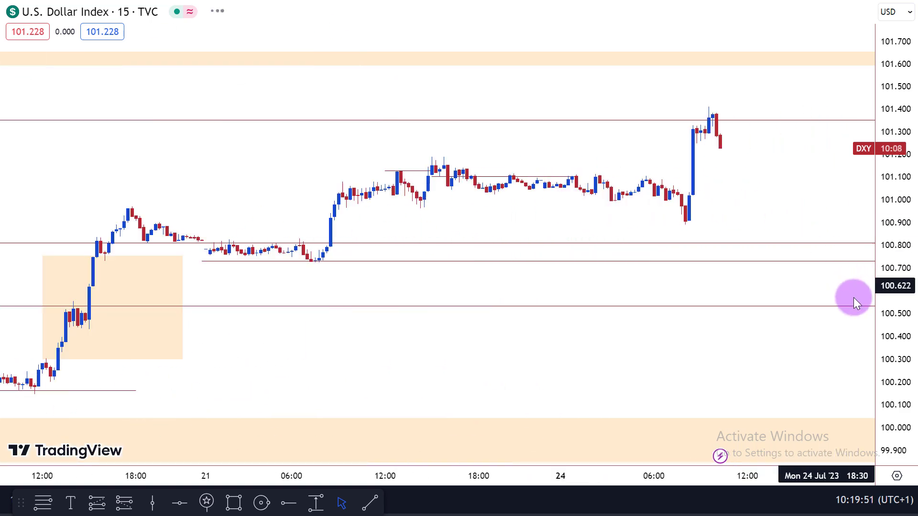
pyautogui.moveTo(895, 363); pyautogui.dragTo(897, 182)
pyautogui.scroll(3, 737, 180)
pyautogui.moveTo(737, 180); pyautogui.dragTo(671, 274)
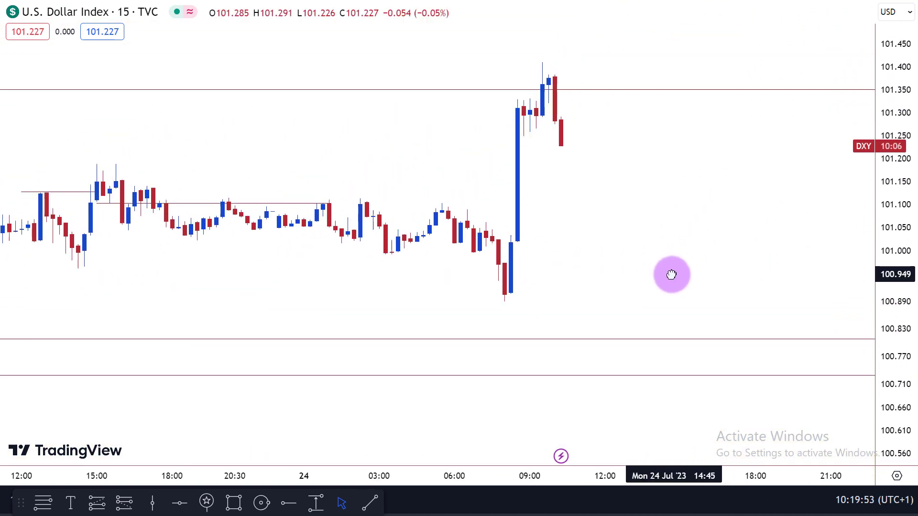
pyautogui.scroll(-3, 671, 274)
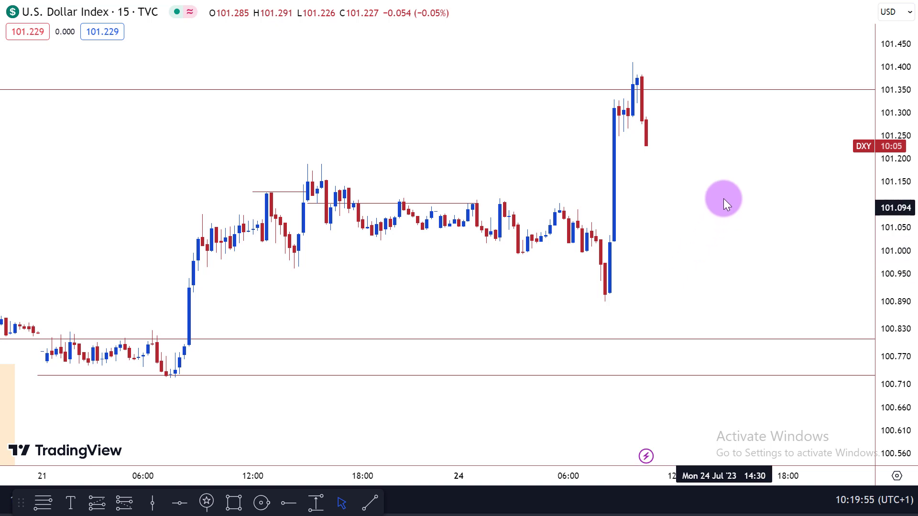
pyautogui.scroll(-3, 724, 211)
pyautogui.scroll(2, 719, 221)
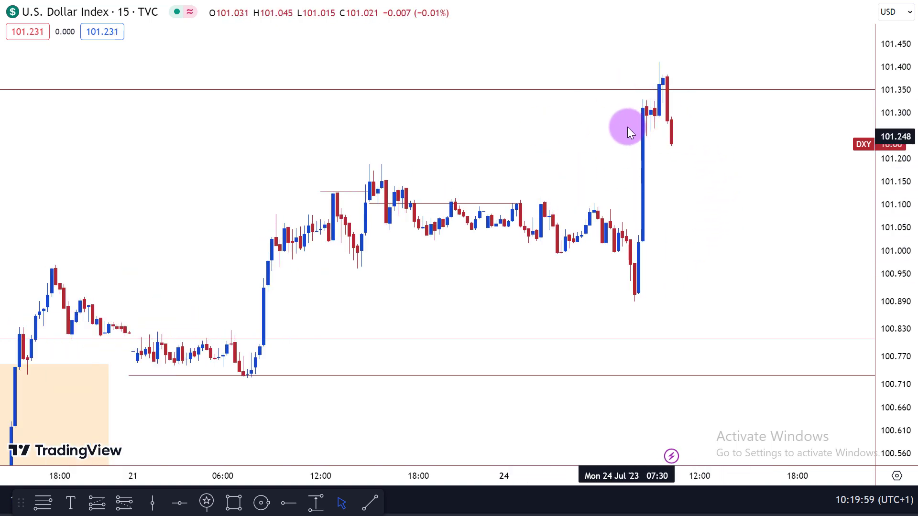
# Switch the DXY chart to the 5-minute interval
pyautogui.write('5')
pyautogui.press('Return')
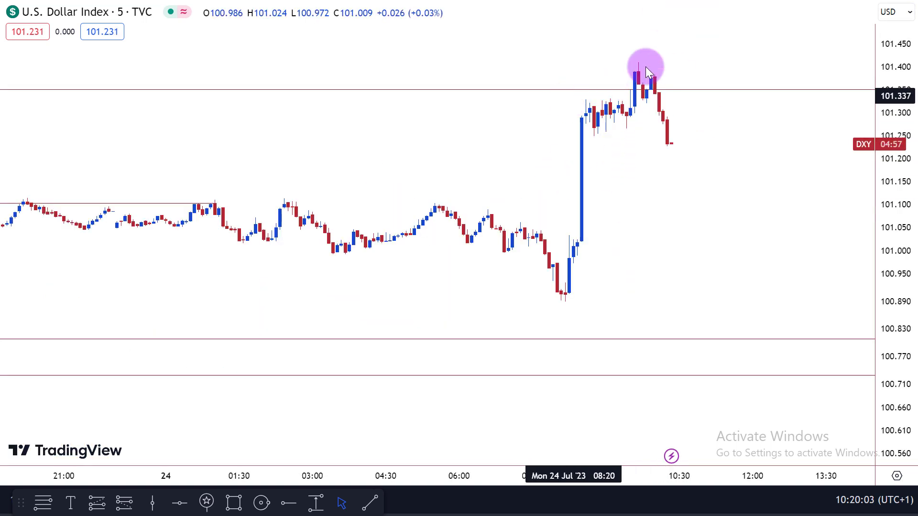
pyautogui.scroll(4, 711, 137)
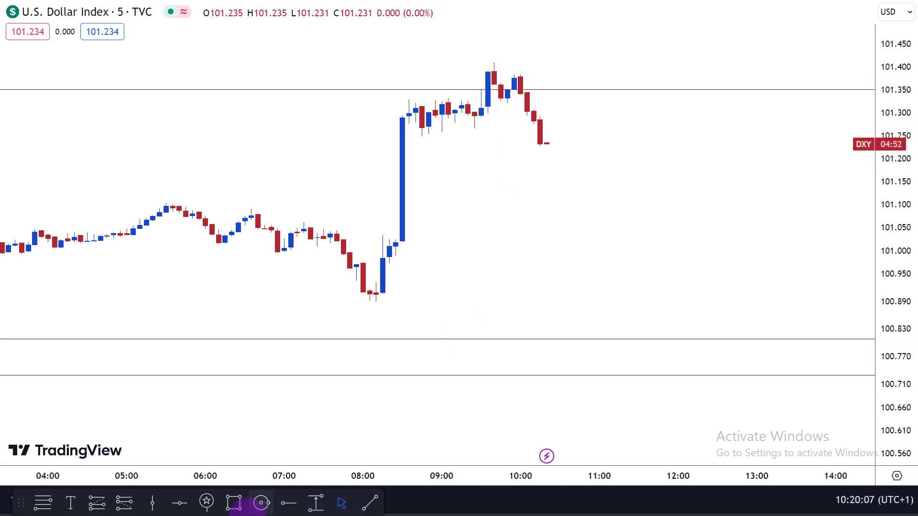
# Draw a short horizontal trend line just under the recent peak candles
pyautogui.click(370, 502)
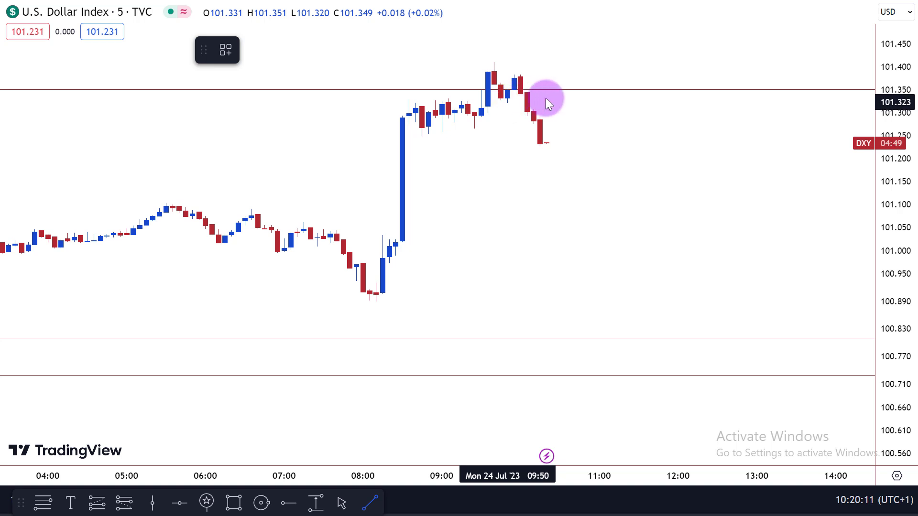
pyautogui.click(507, 102)
pyautogui.keyDown('shift'); pyautogui.click(533, 102); pyautogui.keyUp('shift')
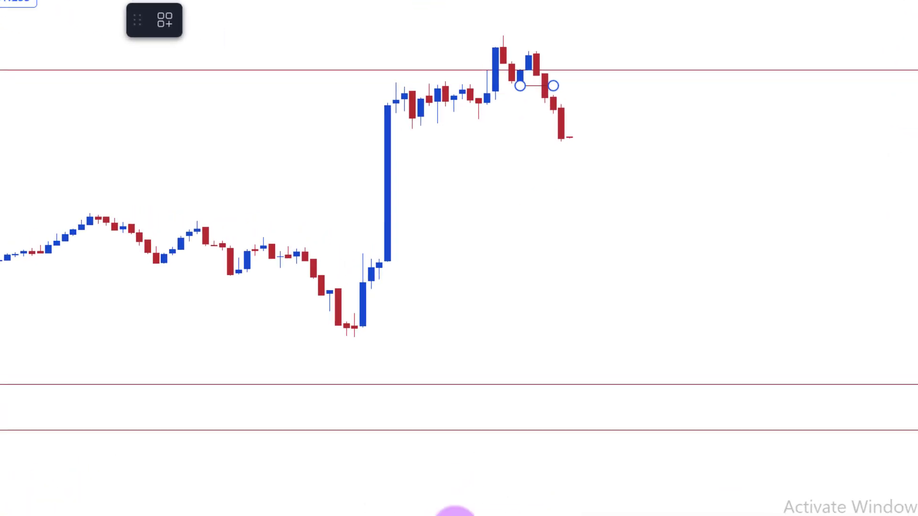
pyautogui.click(598, 132)
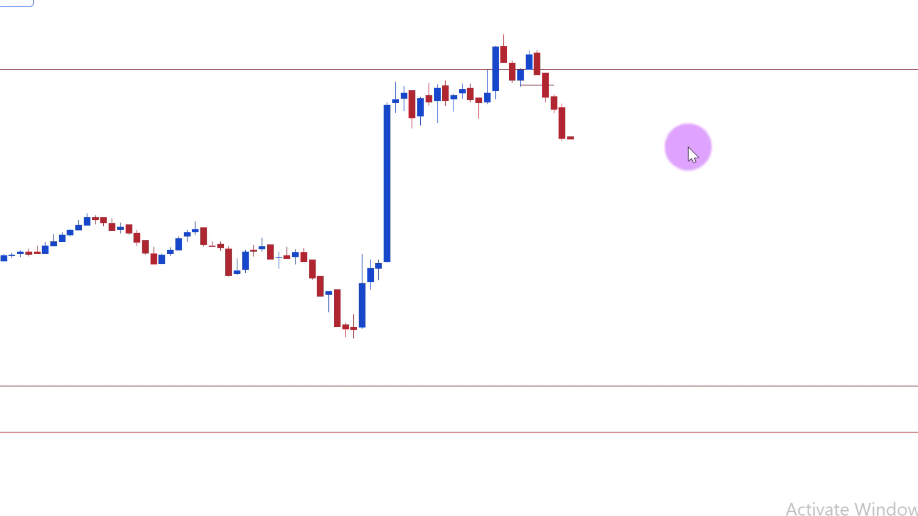
# Nudge the short line lower onto the pullback low between the two July 24 peaks
pyautogui.scroll(-3, 688, 147)
pyautogui.moveTo(917, 229); pyautogui.dragTo(917, 90)
pyautogui.scroll(1, 631, 86)
pyautogui.moveTo(698, 153); pyautogui.dragTo(887, 343)
pyautogui.scroll(3, 774, 193)
pyautogui.moveTo(755, 183)
pyautogui.mouseDown()
pyautogui.moveTo(754, 195)
pyautogui.moveTo(754, 186)
pyautogui.mouseUp()
pyautogui.click(860, 185)
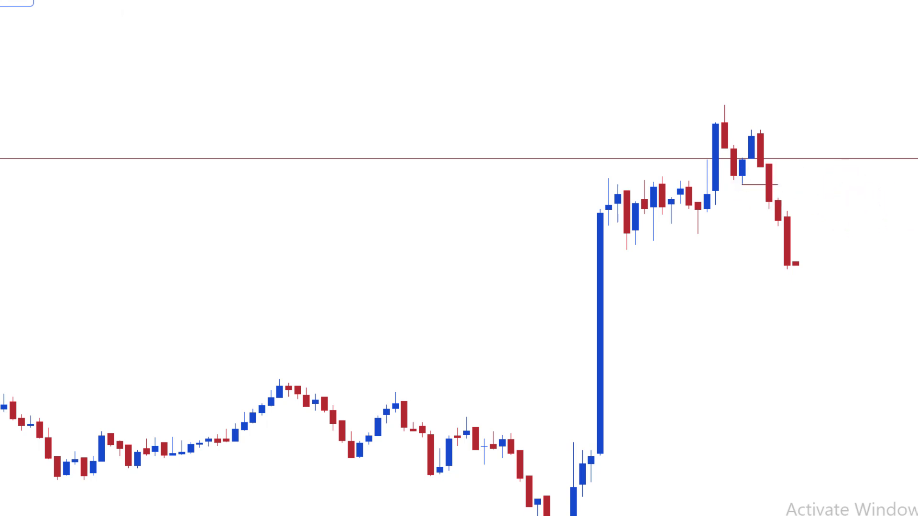
pyautogui.moveTo(917, 188); pyautogui.dragTo(917, 253)
pyautogui.scroll(-3, 858, 255)
pyautogui.moveTo(849, 361); pyautogui.dragTo(768, 280)
pyautogui.scroll(-2, 769, 280)
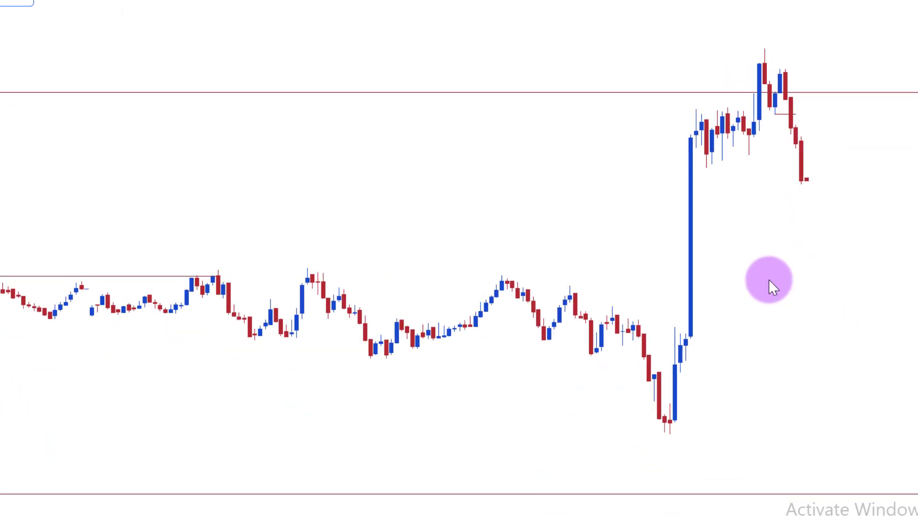
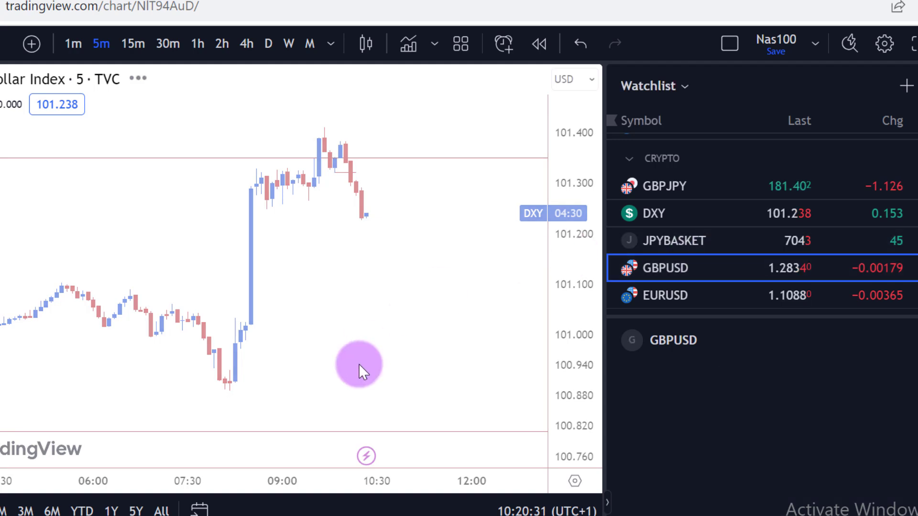
# Expand the GBPUSD chart to full screen and lift the candles in view
pyautogui.scroll(-3, 457, 328)
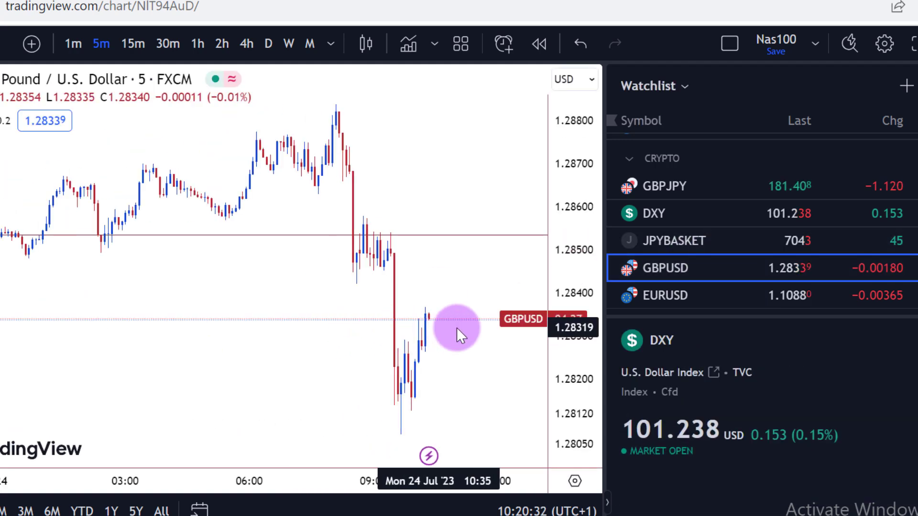
pyautogui.click(912, 43)
pyautogui.scroll(4, 626, 317)
pyautogui.moveTo(550, 337); pyautogui.dragTo(542, 273)
pyautogui.scroll(-4, 702, 289)
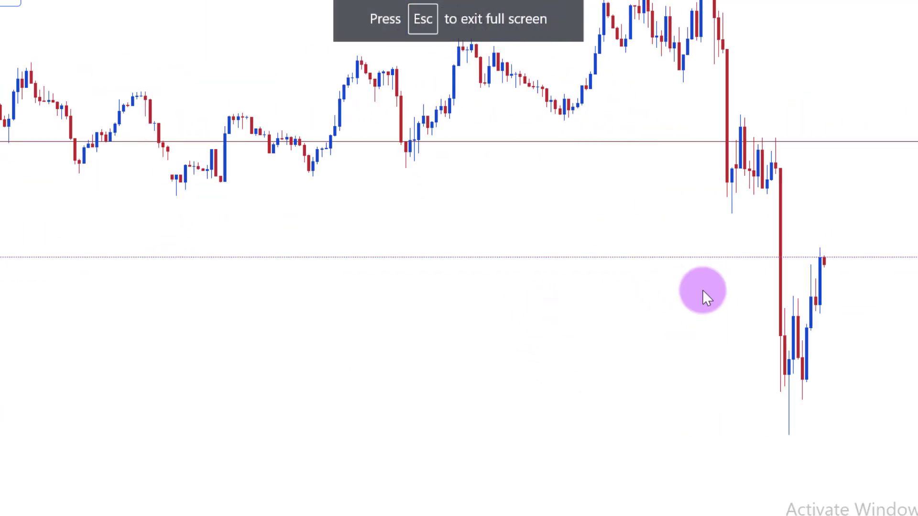
# Switch GBPUSD to 1W candles and compress the price scale to fit the weekly peak
pyautogui.write('1W')
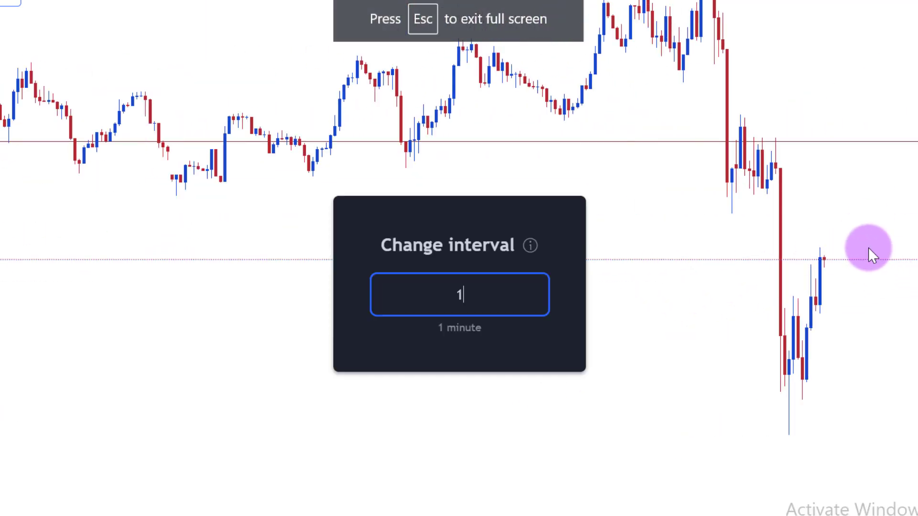
pyautogui.press('Return')
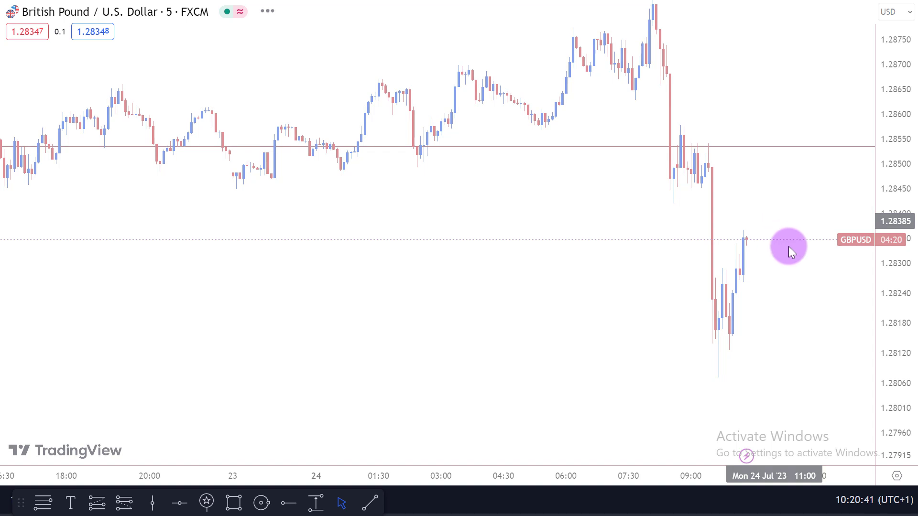
pyautogui.scroll(1, 826, 212)
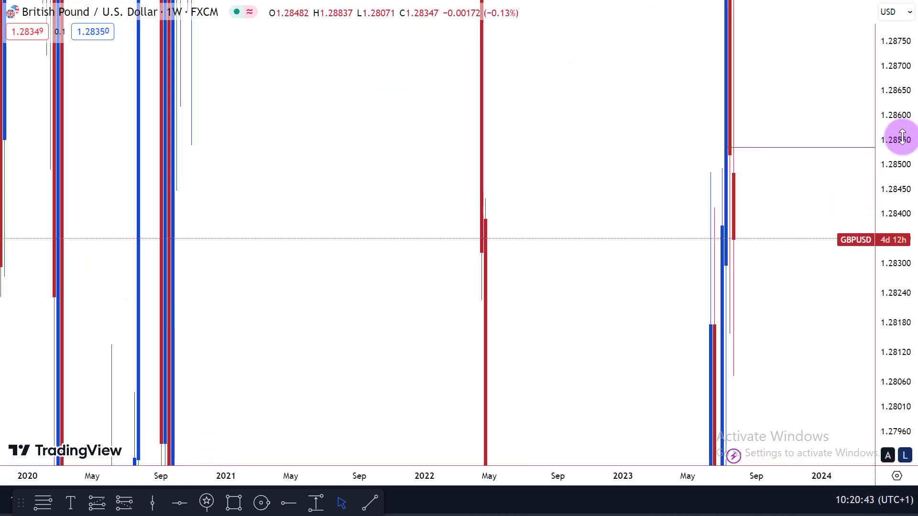
pyautogui.moveTo(901, 134); pyautogui.dragTo(916, 515)
pyautogui.scroll(6, 720, 334)
pyautogui.moveTo(888, 138); pyautogui.dragTo(889, 356)
pyautogui.scroll(1, 622, 248)
pyautogui.moveTo(876, 113); pyautogui.dragTo(704, 239)
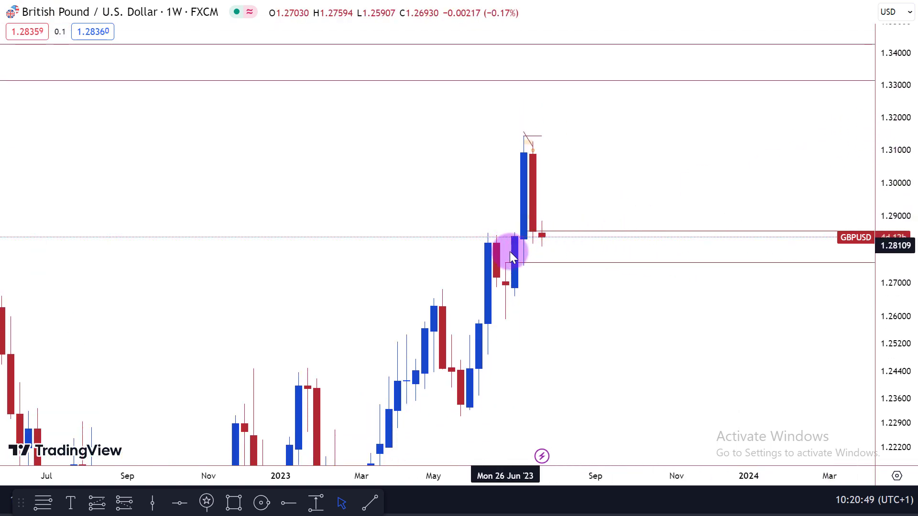
# Raise the lower horizontal line from 1.27597 to about 1.2811, then rescale to 1.185–1.38
pyautogui.click(543, 263)
pyautogui.moveTo(519, 239); pyautogui.dragTo(528, 234)
pyautogui.click(589, 189)
pyautogui.scroll(-6, 579, 202)
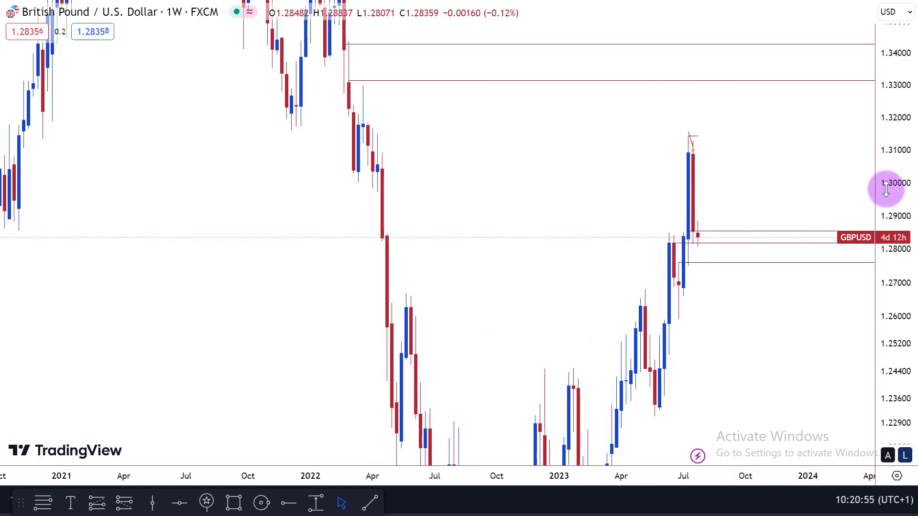
pyautogui.moveTo(877, 187); pyautogui.dragTo(830, 293)
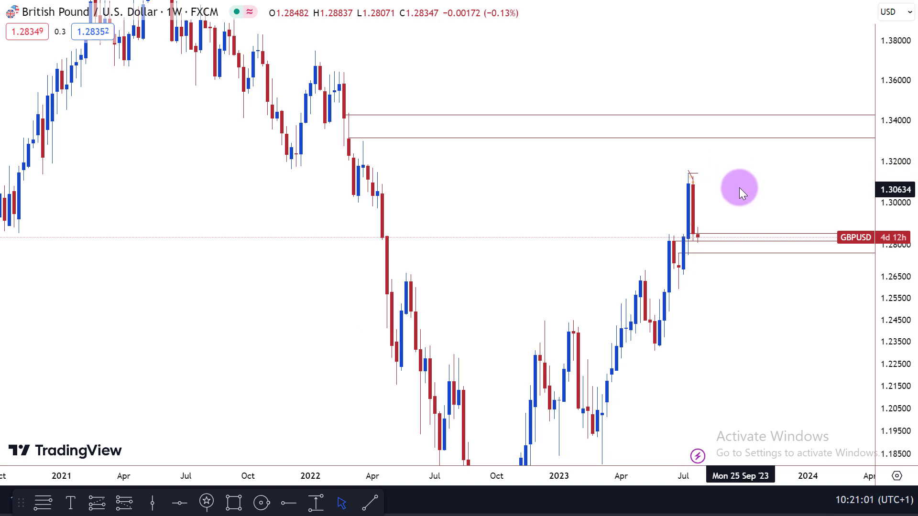
# Switch GBPUSD to 1D candles, stretch and pan the view, and arm Fib Retracement
pyautogui.write('1D')
pyautogui.press('Return')
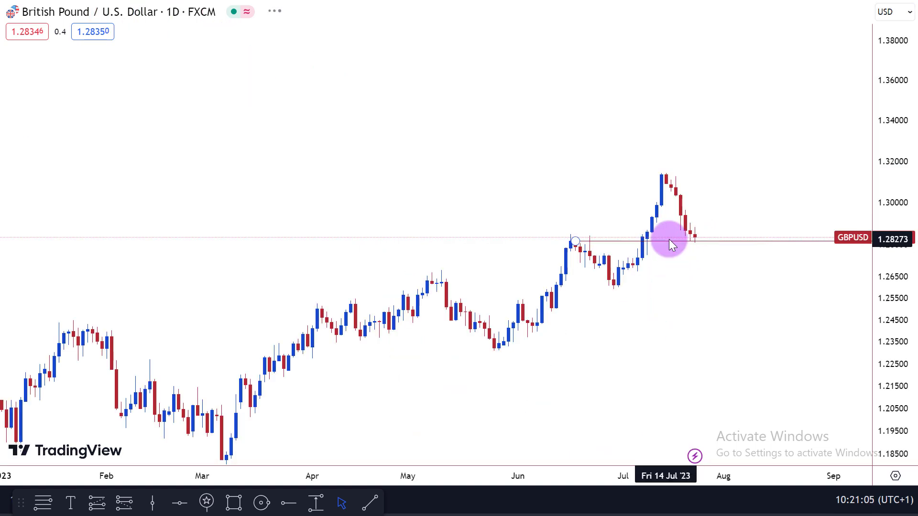
pyautogui.moveTo(902, 410); pyautogui.dragTo(882, 164)
pyautogui.scroll(3, 717, 351)
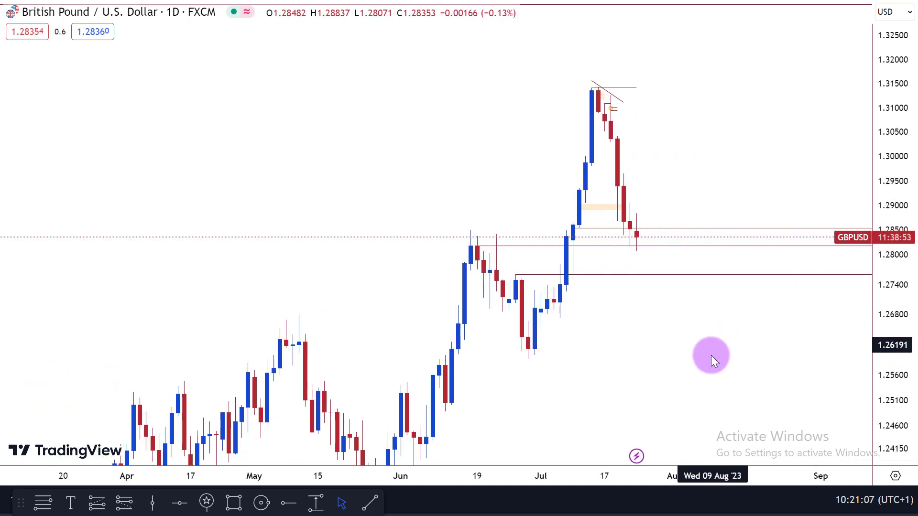
pyautogui.moveTo(687, 366); pyautogui.dragTo(602, 348)
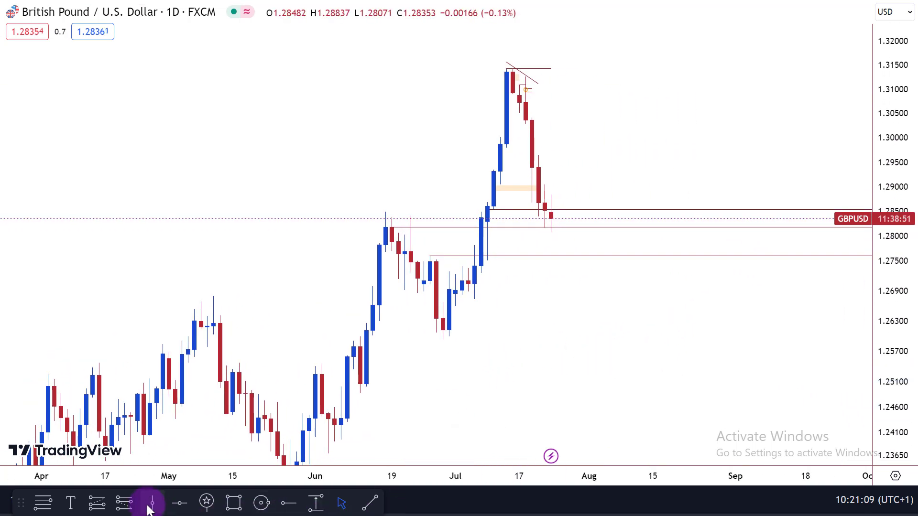
pyautogui.click(93, 506)
pyautogui.click(43, 505)
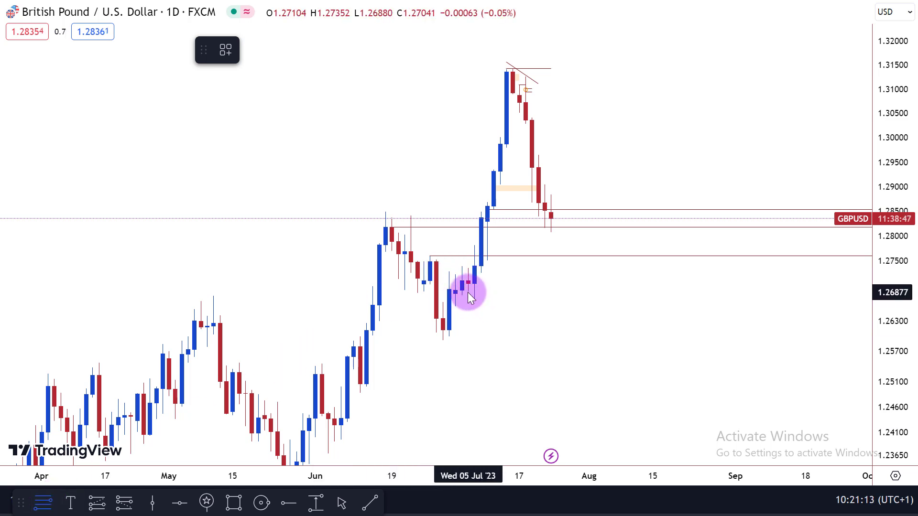
# Anchor the Fibonacci retracement from the 1.25934 June low to the 1.31443 July high
pyautogui.click(443, 339)
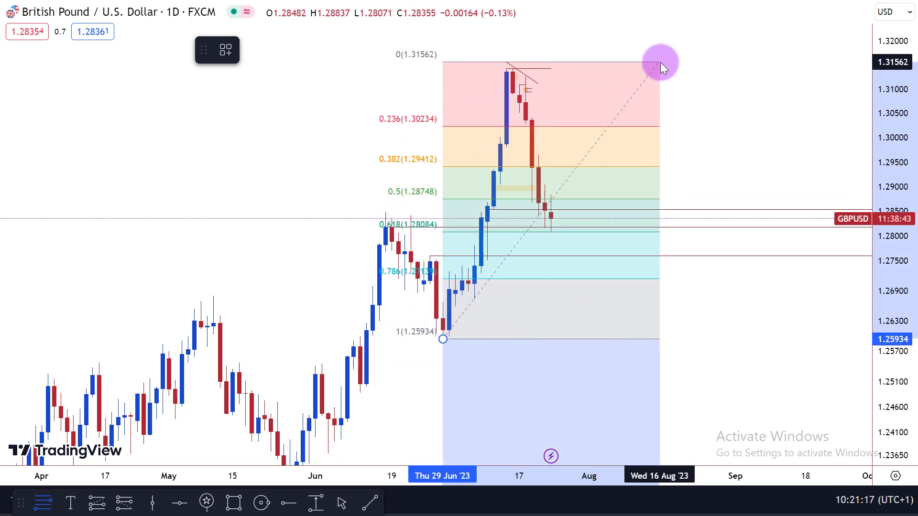
pyautogui.click(664, 67)
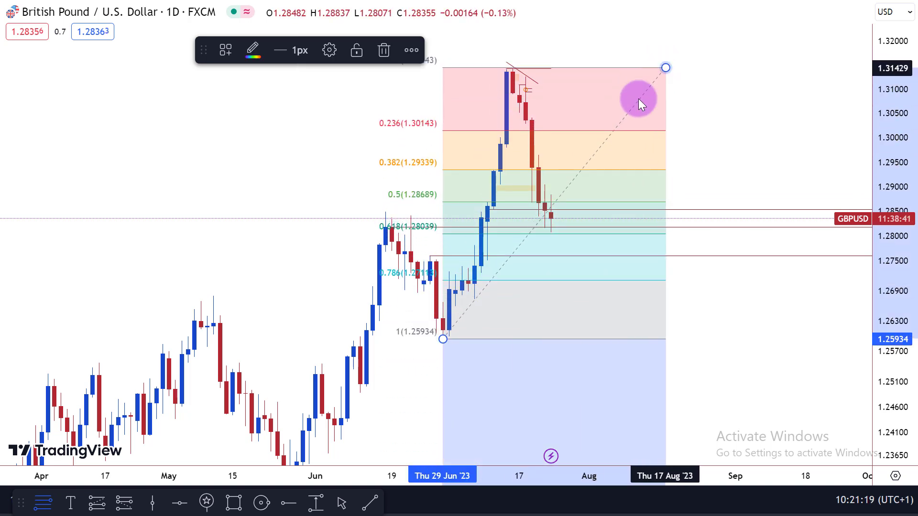
pyautogui.click(329, 243)
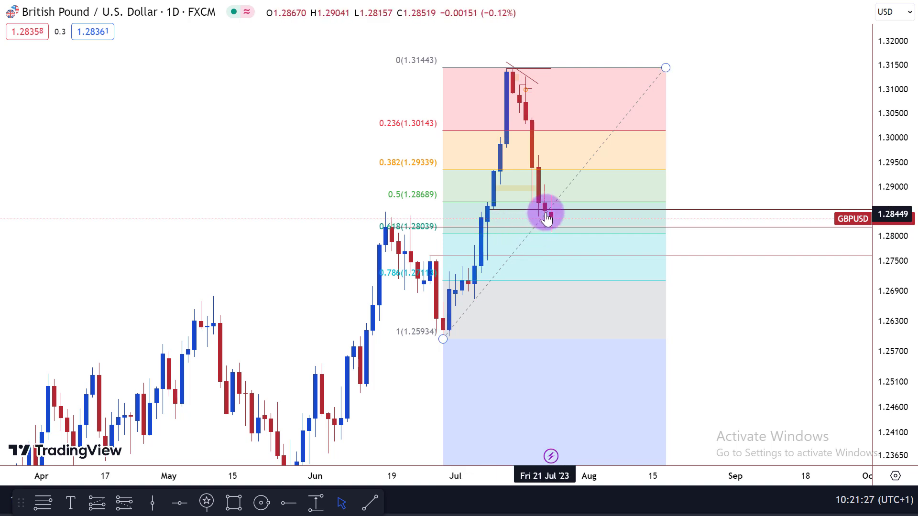
# Zoom and pan until the whole retracement is in view, then select it
pyautogui.moveTo(880, 148); pyautogui.dragTo(885, 217)
pyautogui.scroll(-3, 684, 235)
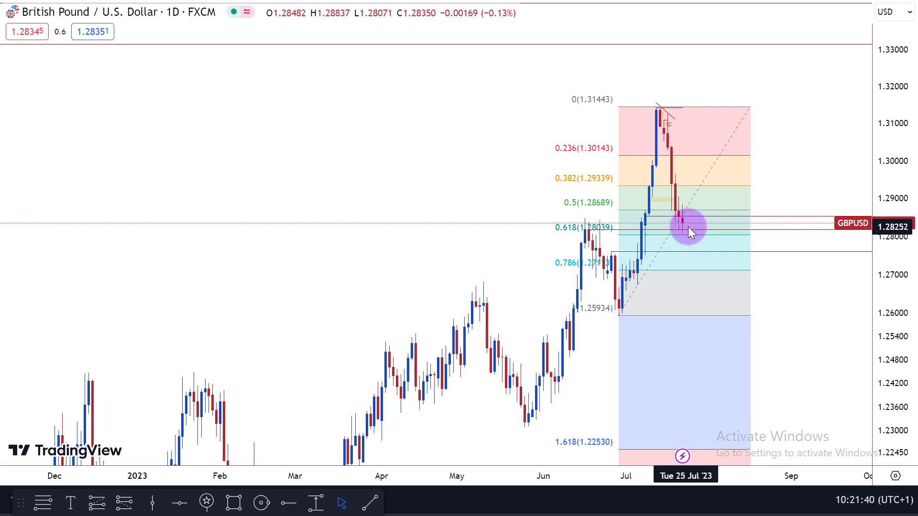
pyautogui.scroll(2, 669, 227)
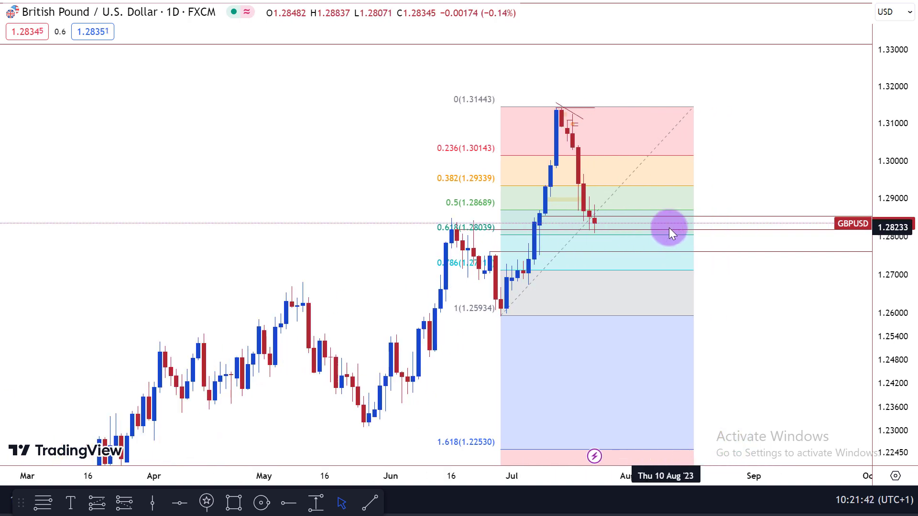
pyautogui.scroll(2, 669, 227)
pyautogui.moveTo(713, 251); pyautogui.dragTo(794, 255)
pyautogui.moveTo(881, 337); pyautogui.dragTo(872, 306)
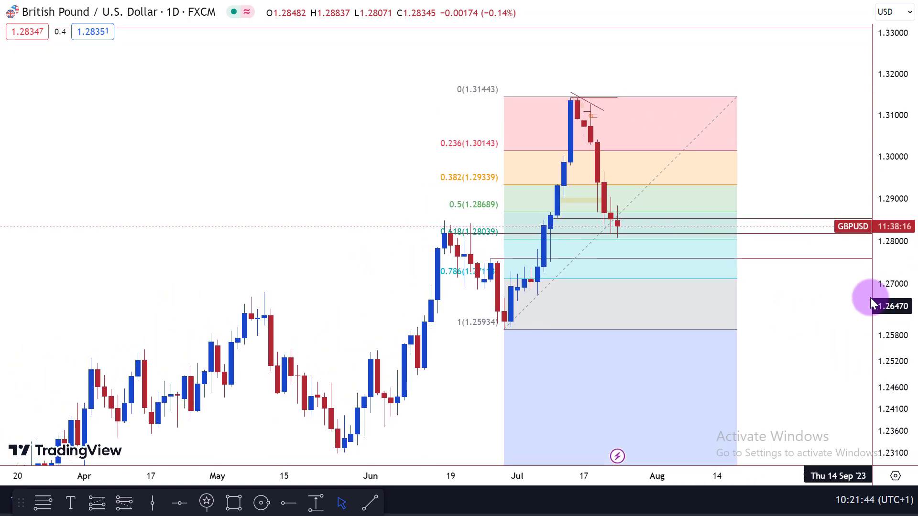
pyautogui.scroll(2, 870, 303)
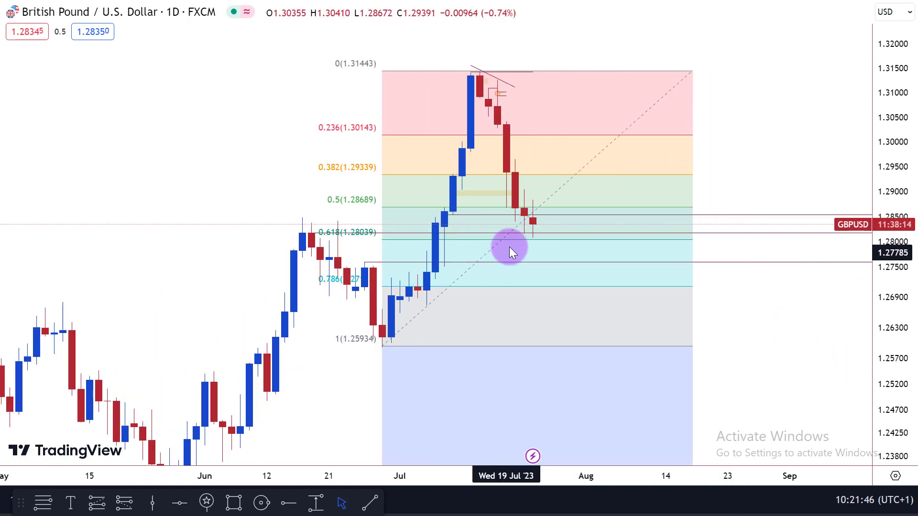
pyautogui.scroll(-2, 540, 216)
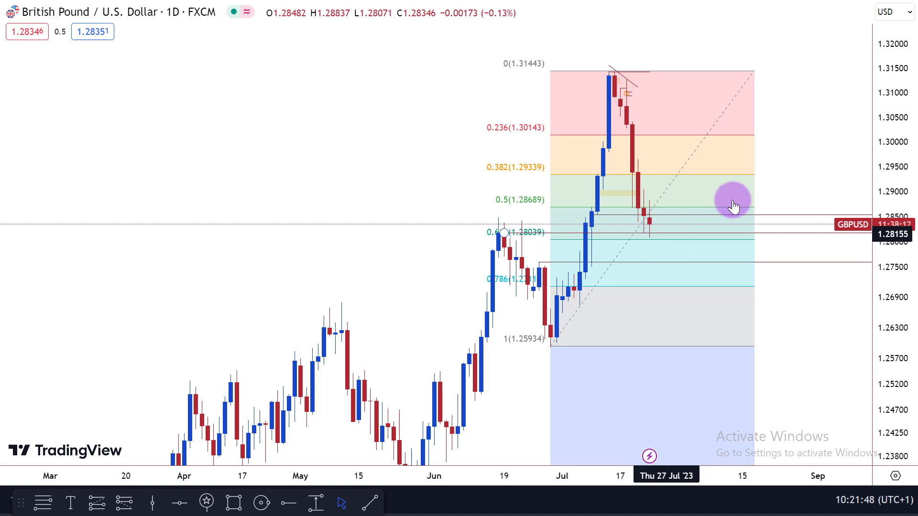
pyautogui.scroll(-4, 649, 107)
pyautogui.moveTo(447, 109); pyautogui.dragTo(528, 268)
pyautogui.scroll(-3, 411, 220)
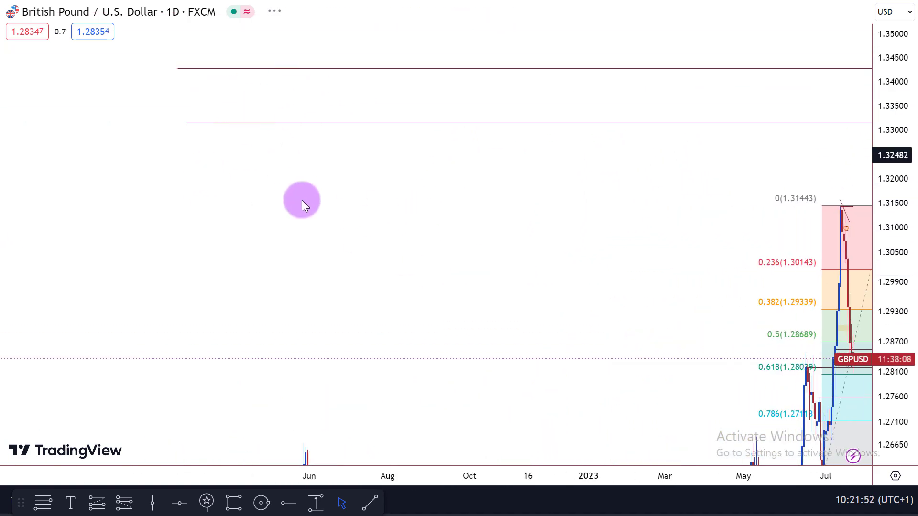
pyautogui.scroll(5, 330, 244)
pyautogui.moveTo(347, 268); pyautogui.dragTo(112, 153)
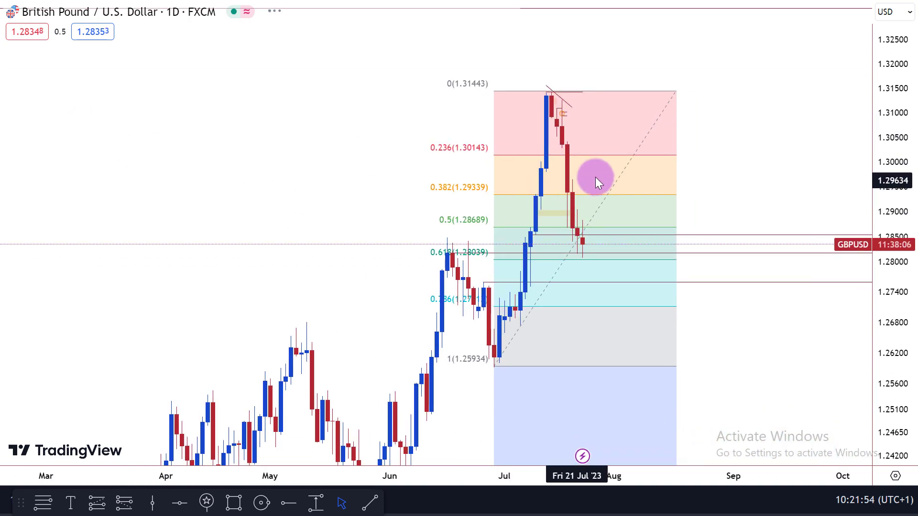
pyautogui.click(621, 183)
# Delete the Fibonacci retracement and switch GBPUSD to 4-hour candles
pyautogui.press('Delete')
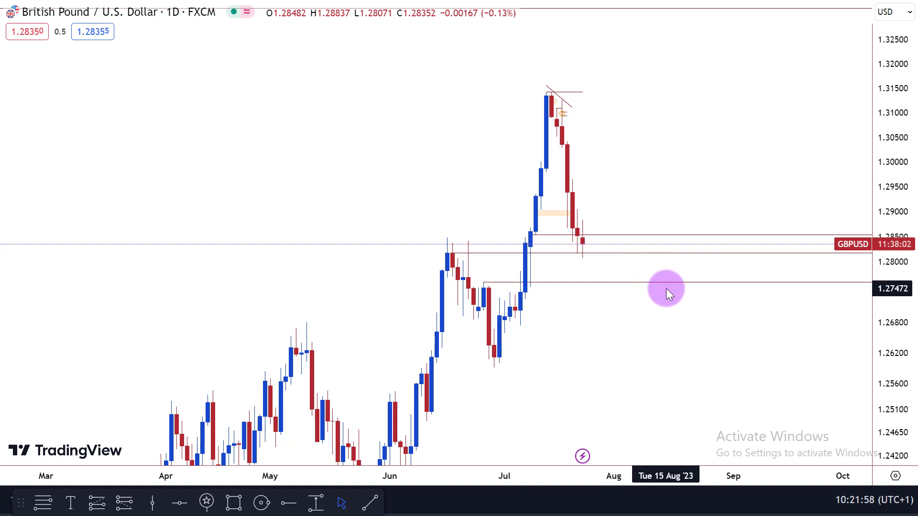
pyautogui.write('4H')
pyautogui.press('Return')
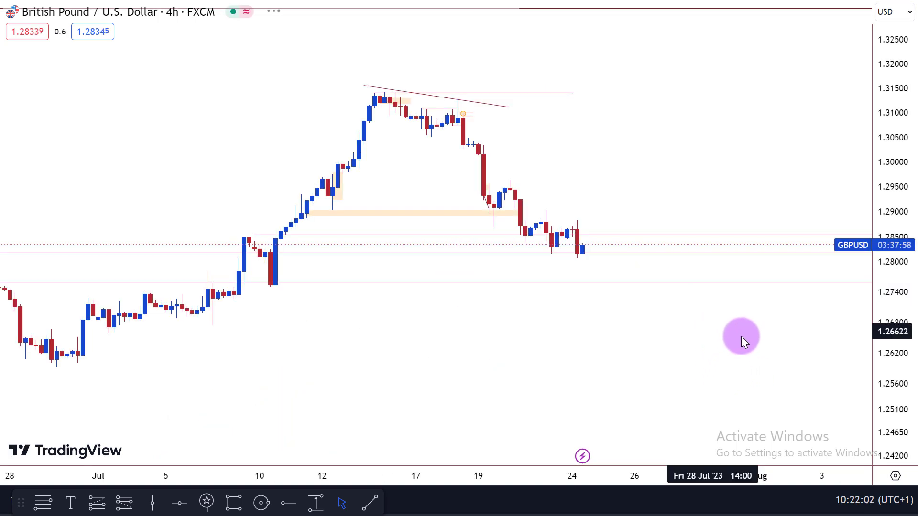
# Rescale price and zoom out time so candles back to late May appear
pyautogui.moveTo(912, 402); pyautogui.dragTo(897, 172)
pyautogui.scroll(2, 618, 172)
pyautogui.moveTo(618, 172); pyautogui.dragTo(778, 213)
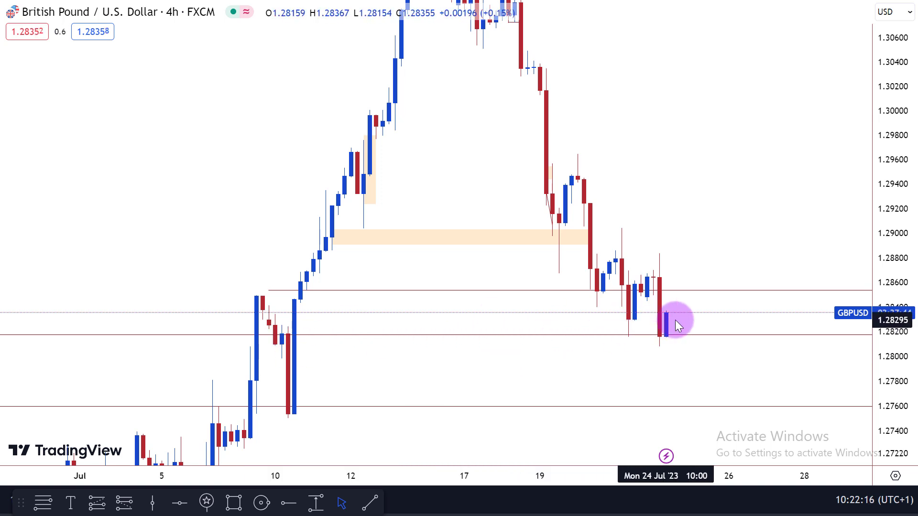
pyautogui.moveTo(873, 205); pyautogui.dragTo(875, 362)
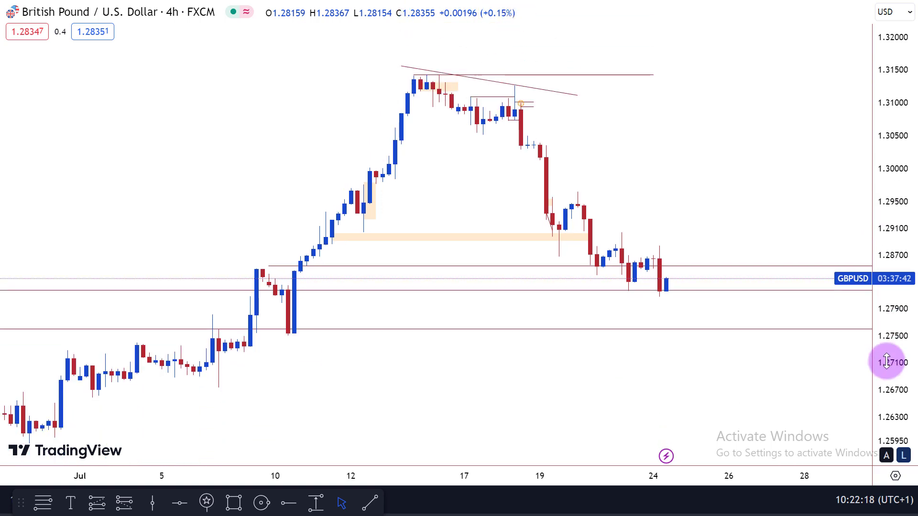
pyautogui.scroll(-3, 680, 331)
pyautogui.scroll(-2, 803, 299)
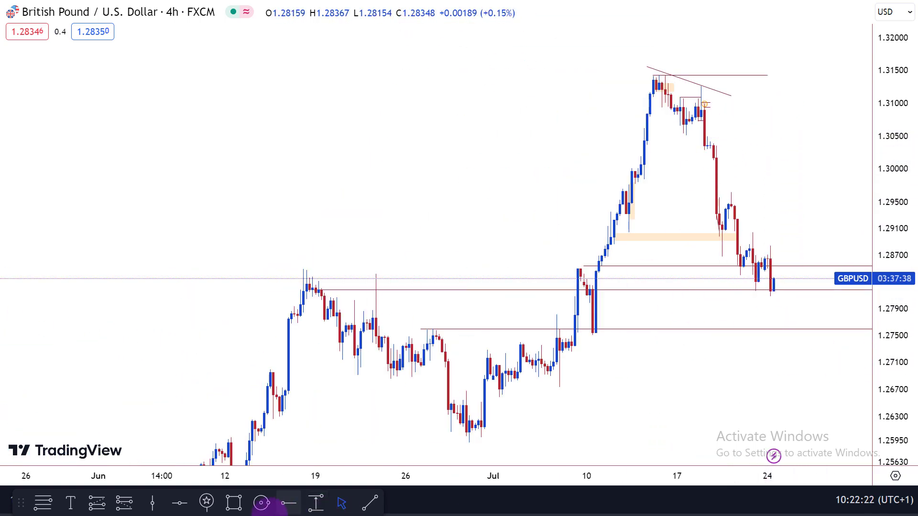
# Shade the steep mid-July drop with a tall rectangle
pyautogui.click(234, 502)
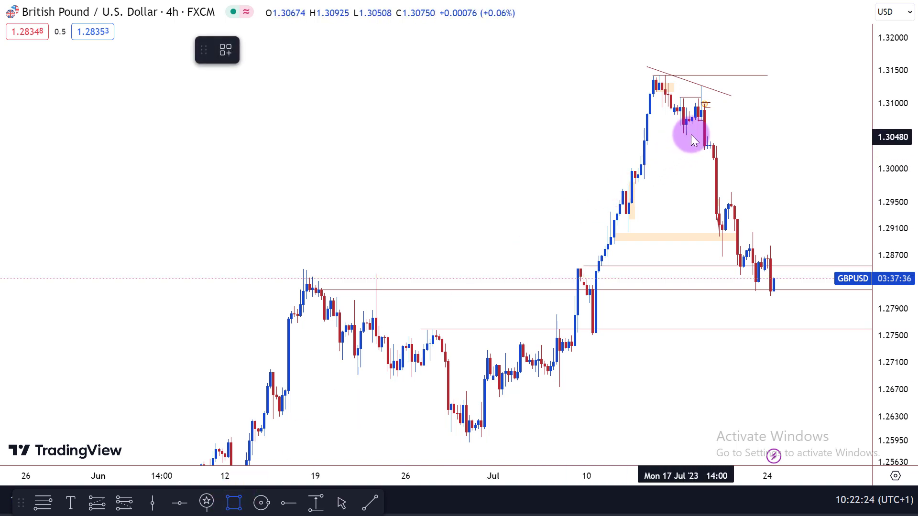
pyautogui.moveTo(710, 122)
pyautogui.mouseDown()
pyautogui.moveTo(712, 178)
pyautogui.moveTo(733, 213)
pyautogui.moveTo(724, 204)
pyautogui.mouseUp()
pyautogui.click(341, 504)
# Draw a thin rectangle zone from the mid-June high across to the current price
pyautogui.moveTo(594, 394); pyautogui.dragTo(210, 305)
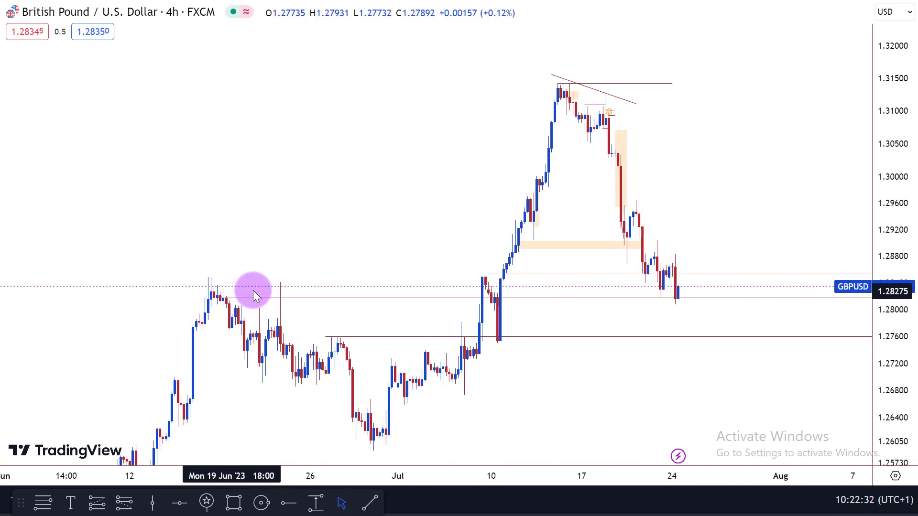
pyautogui.click(239, 506)
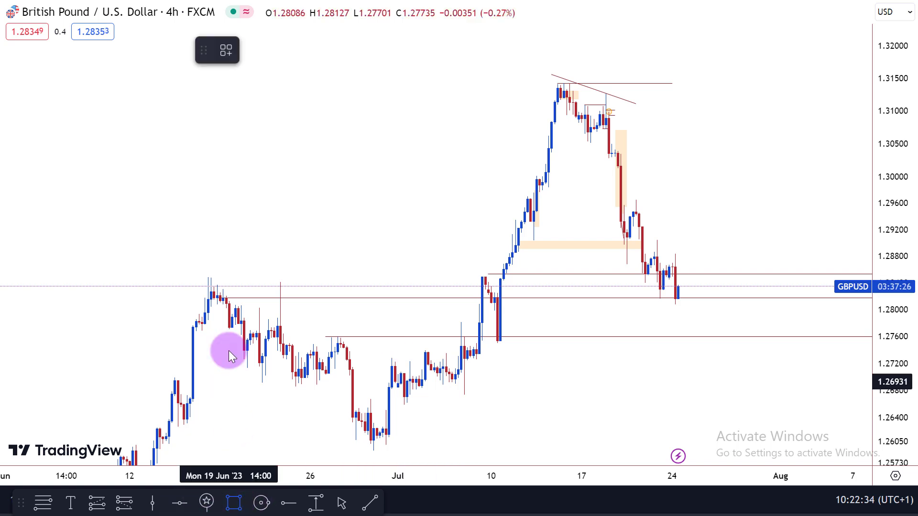
pyautogui.moveTo(211, 292); pyautogui.dragTo(854, 289)
pyautogui.scroll(2, 329, 308)
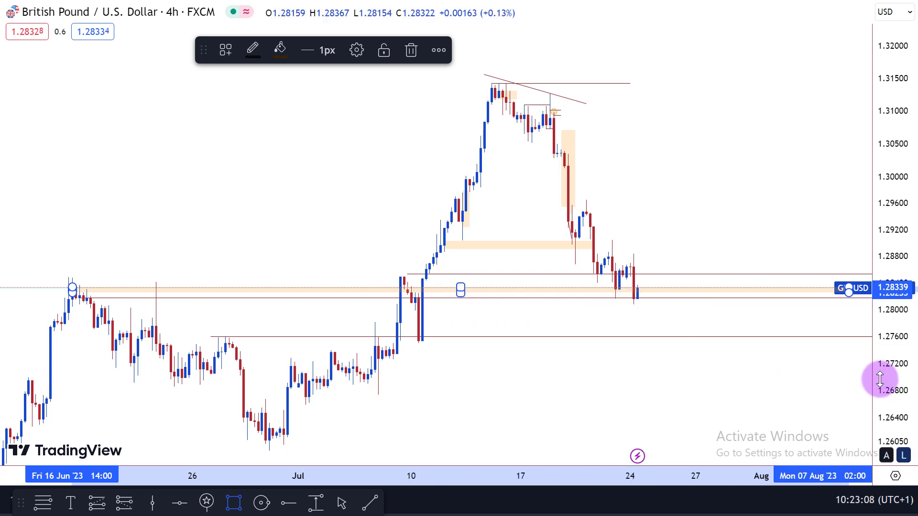
pyautogui.moveTo(879, 379); pyautogui.dragTo(880, 335)
pyautogui.moveTo(733, 220); pyautogui.dragTo(694, 222)
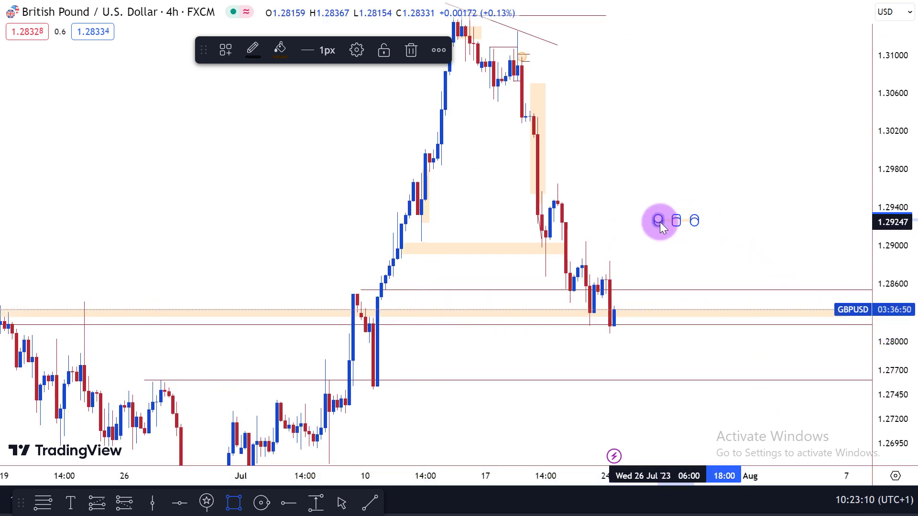
# Delete the stray tiny rectangle
pyautogui.click(316, 507)
pyautogui.click(344, 502)
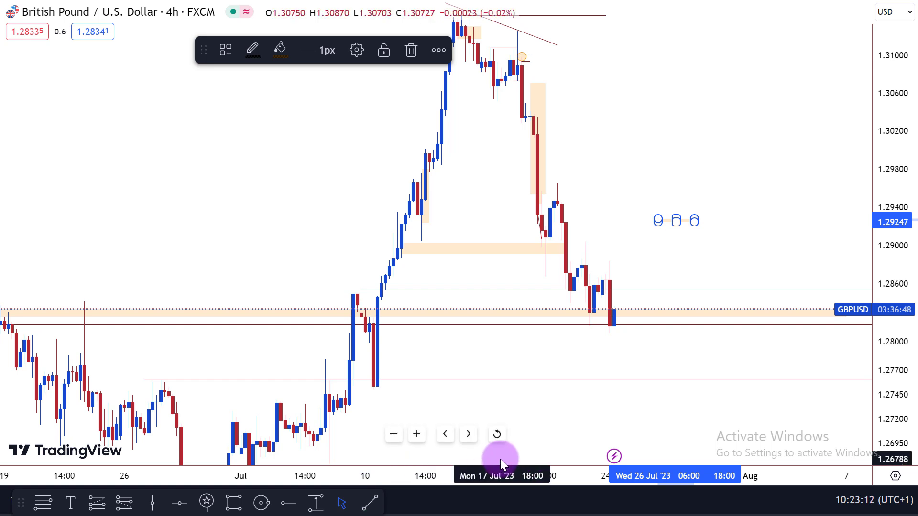
pyautogui.press('Delete')
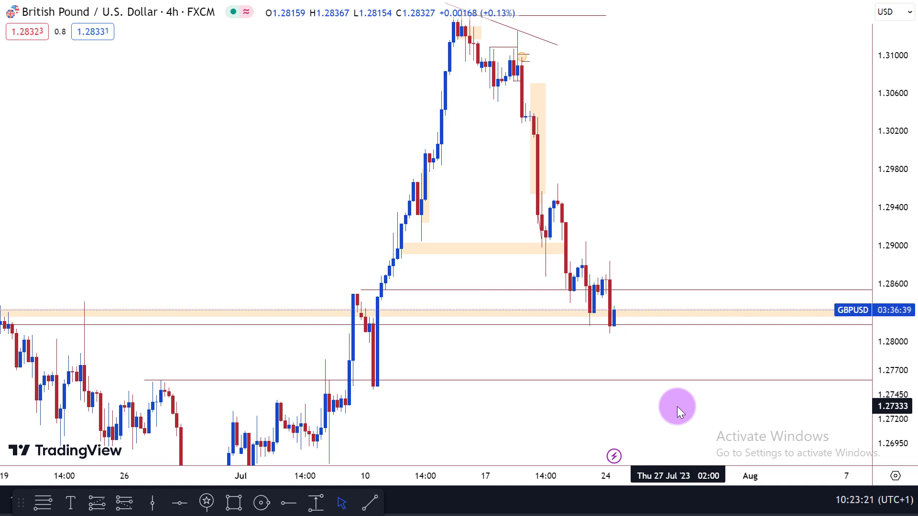
# Switch GBPUSD to 1h candles and centre the recent bars
pyautogui.write('1')
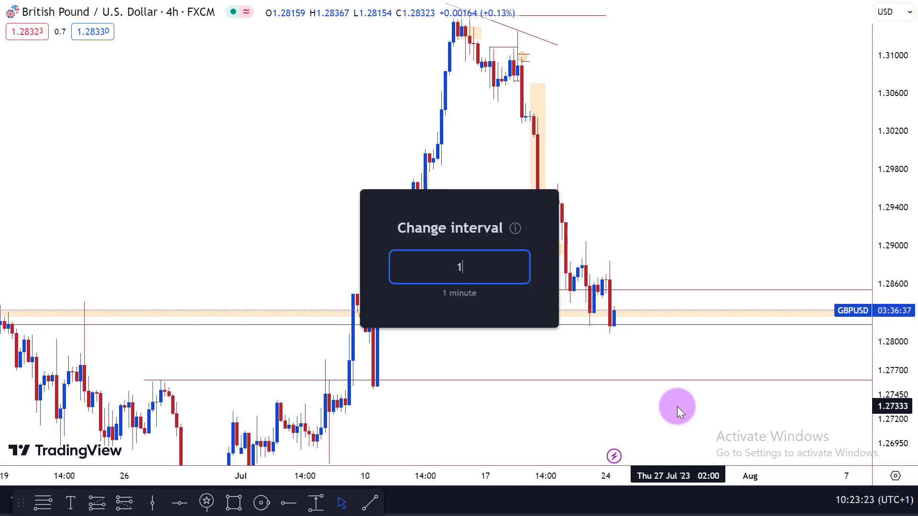
pyautogui.write('h')
pyautogui.press('Return')
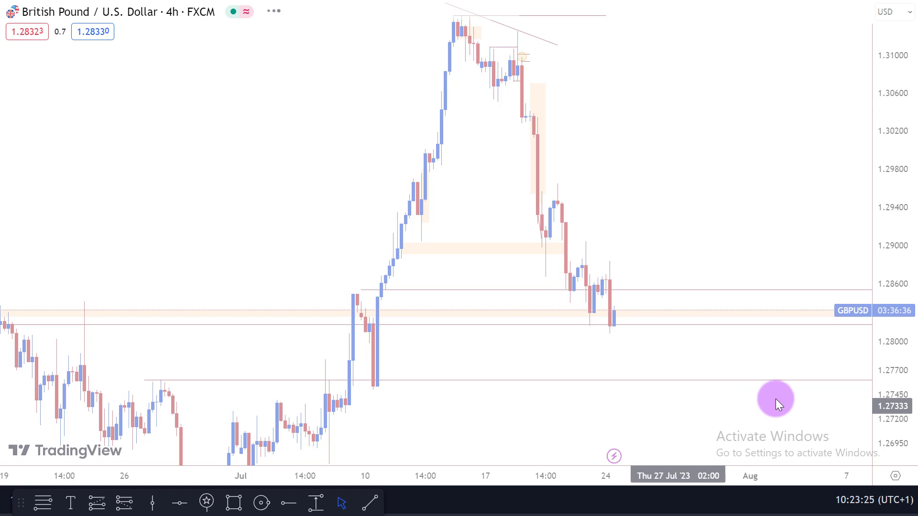
pyautogui.moveTo(895, 424); pyautogui.dragTo(891, 227)
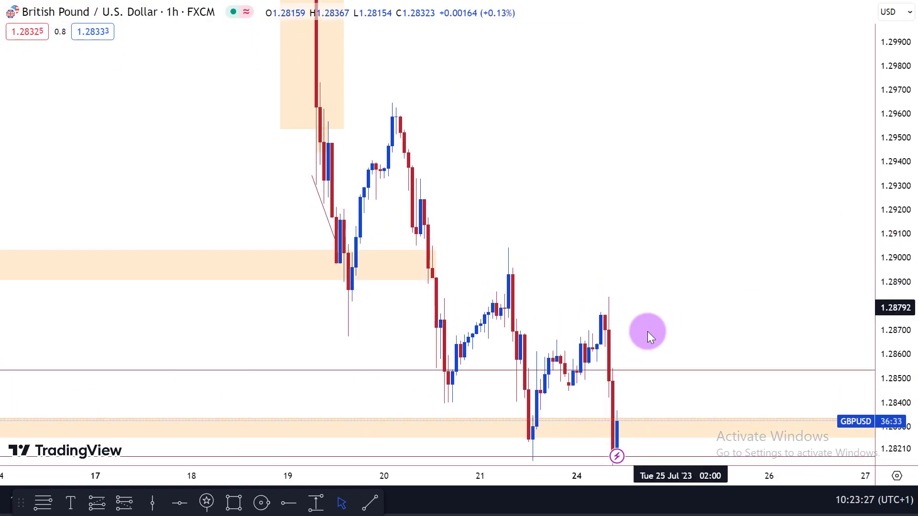
pyautogui.scroll(4, 659, 278)
pyautogui.moveTo(660, 274); pyautogui.dragTo(707, 212)
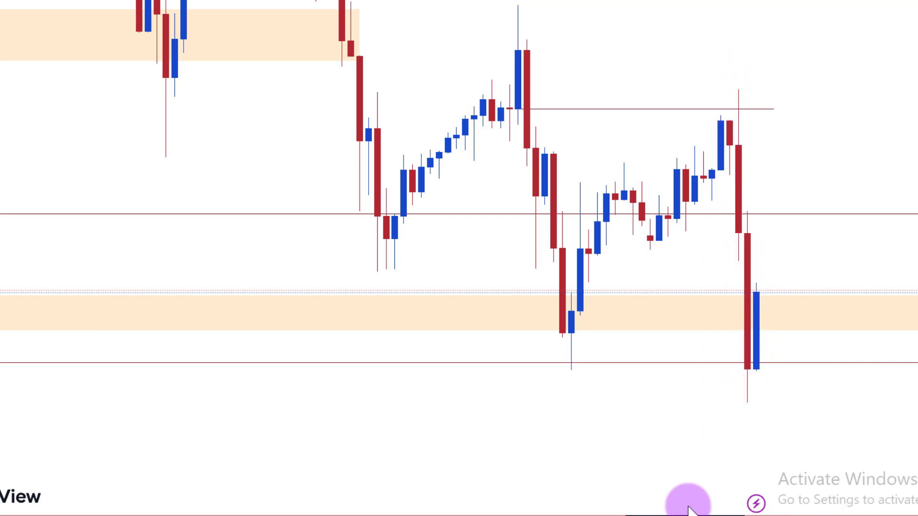
# Check the horizontal level at the recent high, then start a price-range measurement
pyautogui.scroll(2, 692, 150)
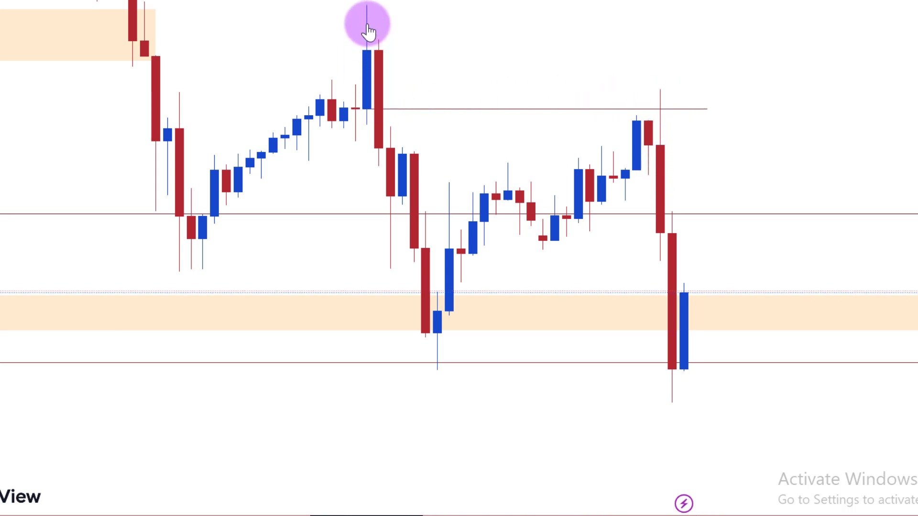
pyautogui.click(368, 110)
pyautogui.click(383, 140)
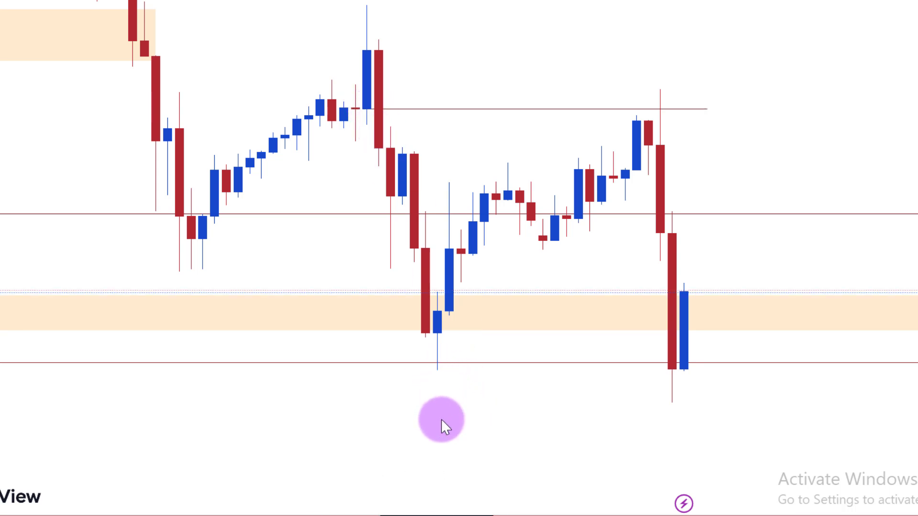
pyautogui.click(437, 364)
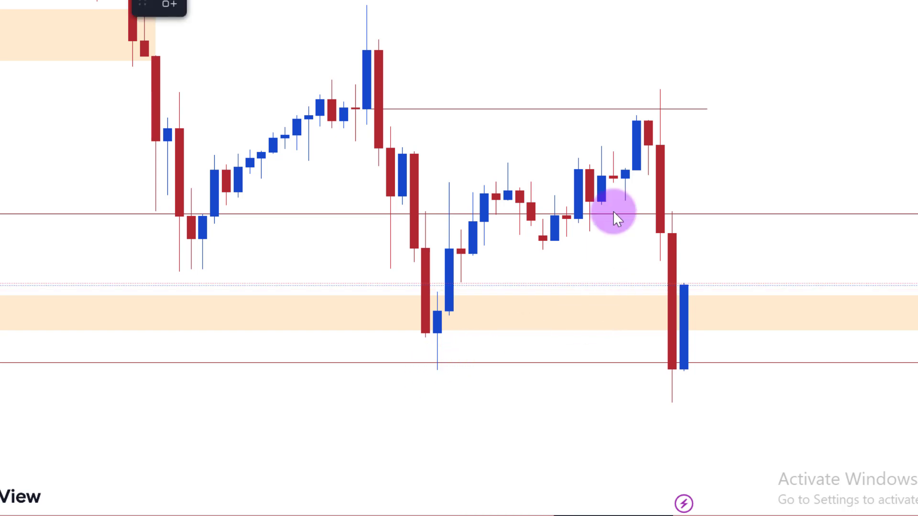
pyautogui.moveTo(659, 106)
pyautogui.mouseDown()
pyautogui.moveTo(676, 274)
pyautogui.moveTo(672, 374)
pyautogui.mouseUp()
pyautogui.click(672, 375)
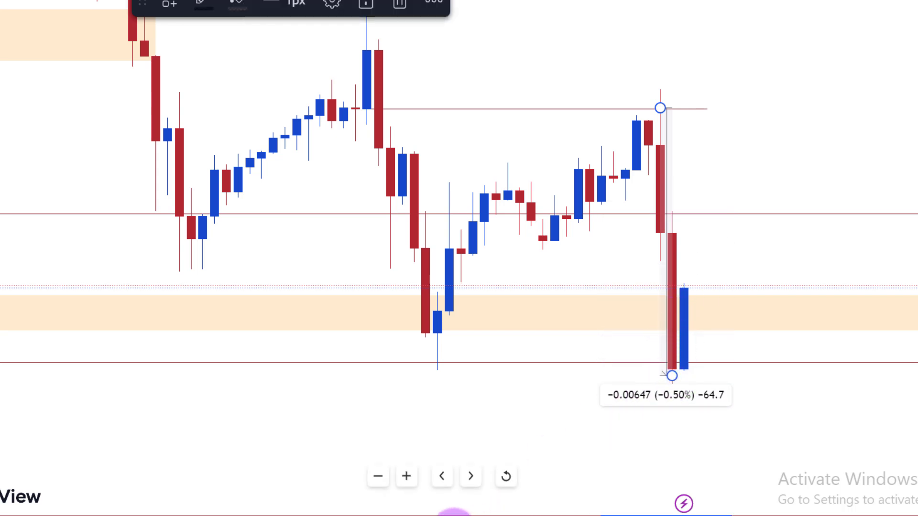
pyautogui.press('Delete')
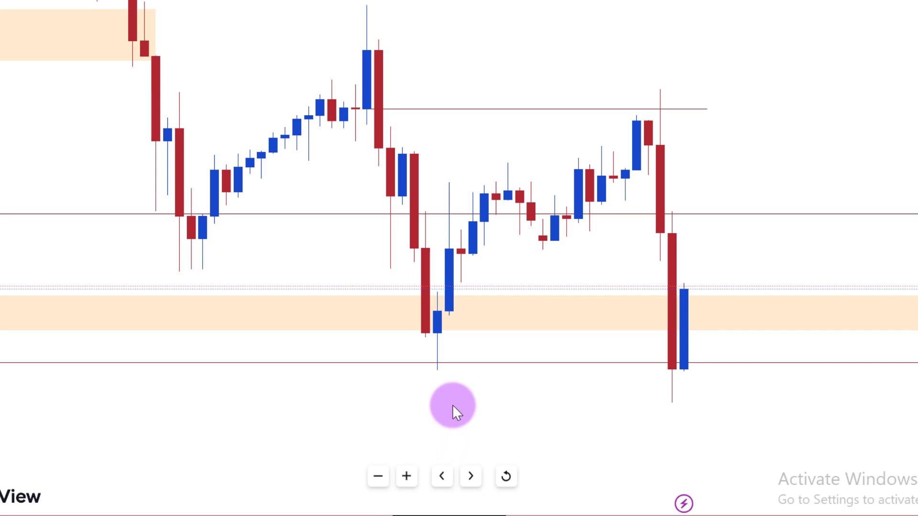
pyautogui.write('15')
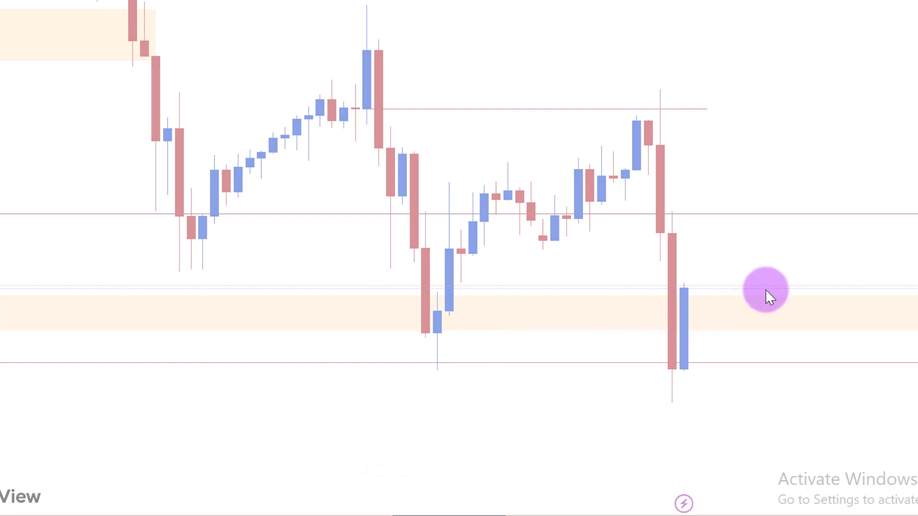
pyautogui.scroll(-6, 769, 284)
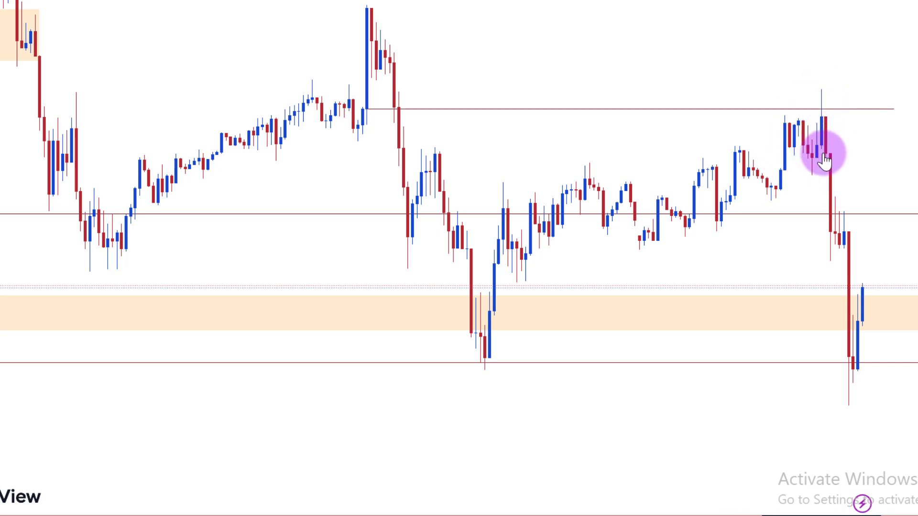
pyautogui.click(821, 107)
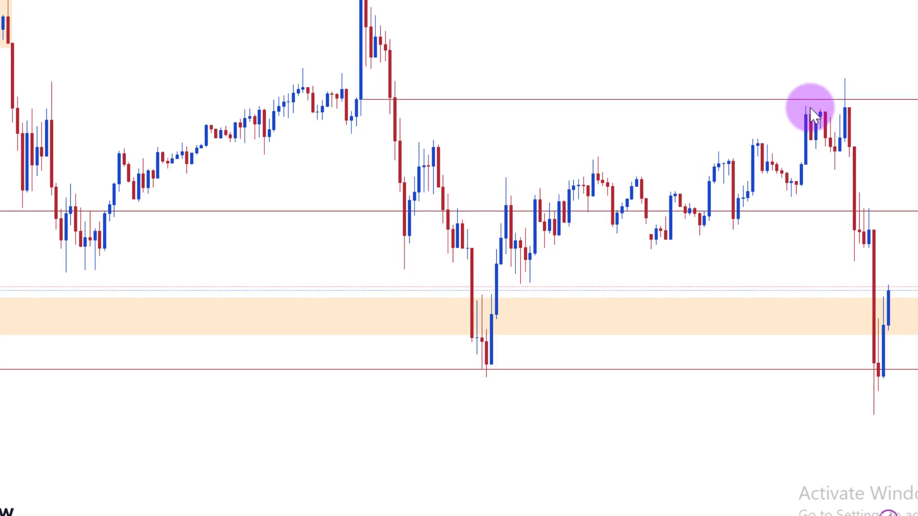
pyautogui.click(360, 99)
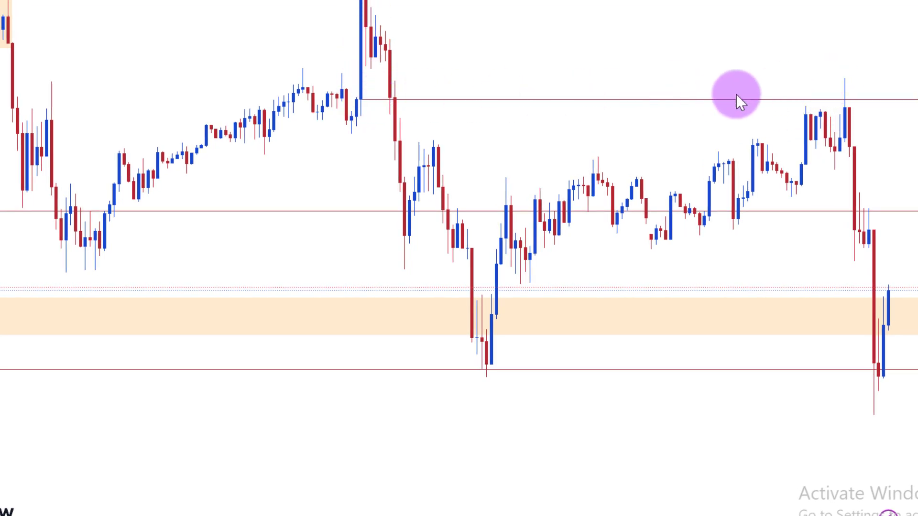
pyautogui.scroll(1, 844, 101)
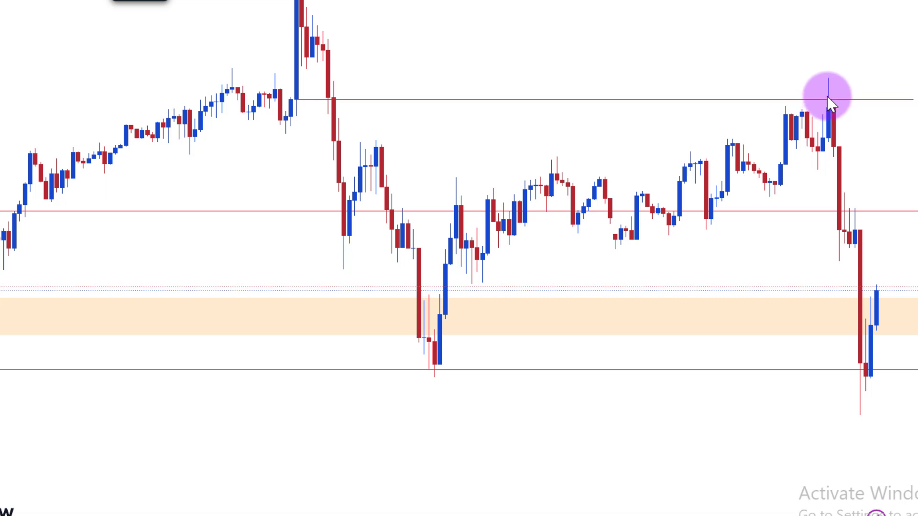
pyautogui.click(835, 32)
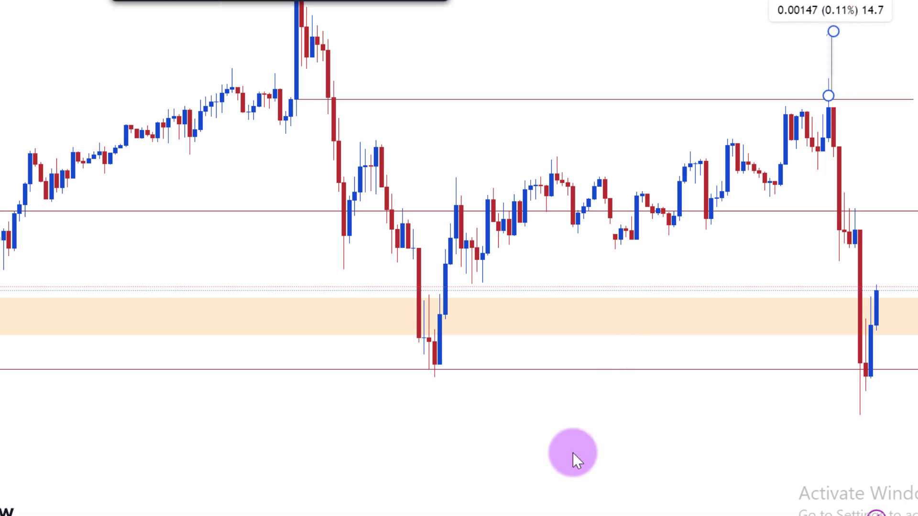
pyautogui.press('Delete')
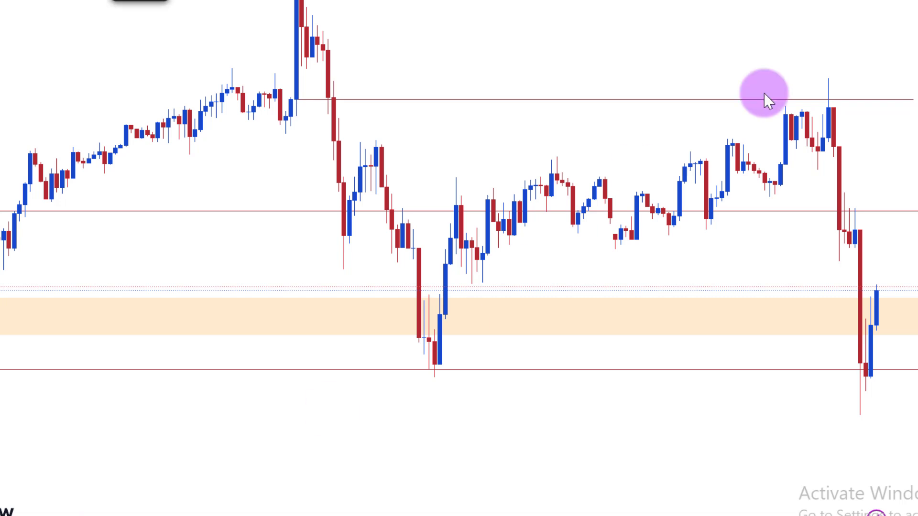
# Place a short position at the recent high with its target on the lower support line
pyautogui.click(827, 101)
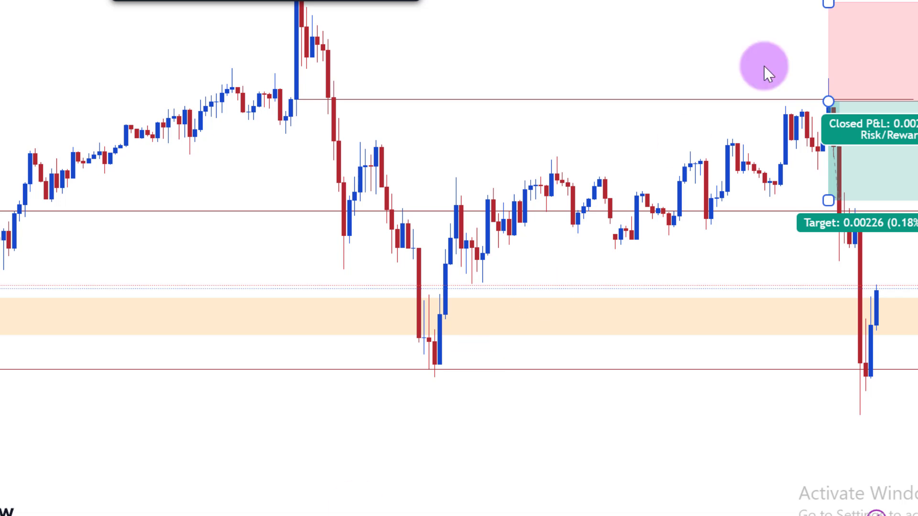
pyautogui.moveTo(917, 102); pyautogui.dragTo(896, 112)
pyautogui.moveTo(831, 202); pyautogui.dragTo(876, 379)
pyautogui.click(720, 123)
# Stretch the chart and display the position's P&L and 2.79 risk/reward
pyautogui.scroll(1, 720, 122)
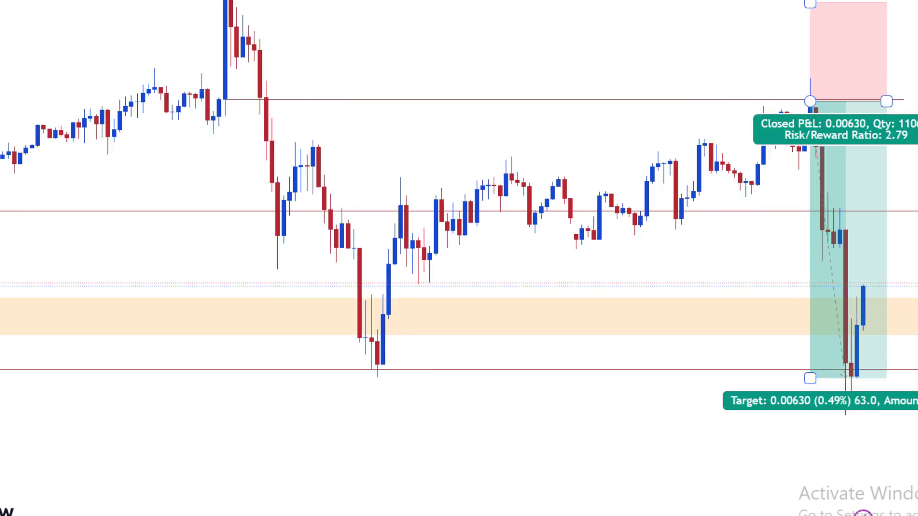
pyautogui.moveTo(917, 206); pyautogui.dragTo(917, 105)
pyautogui.scroll(1, 696, 143)
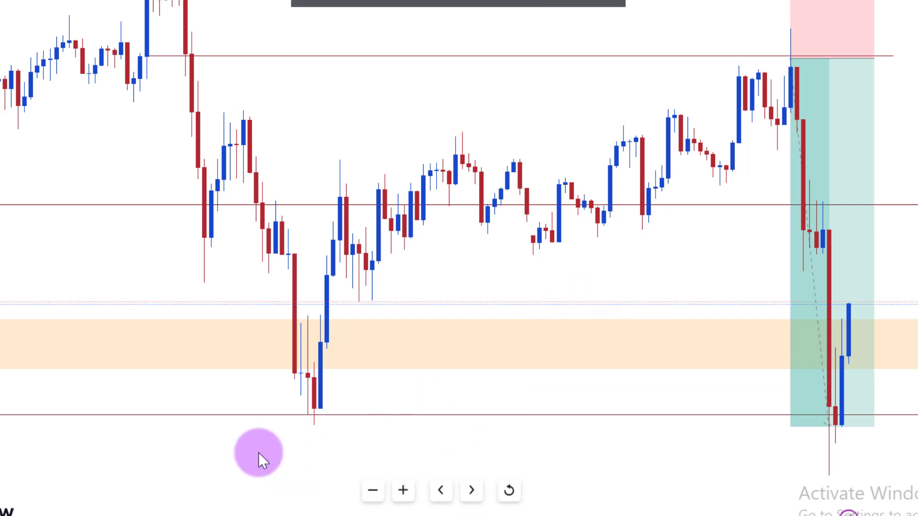
pyautogui.click(794, 147)
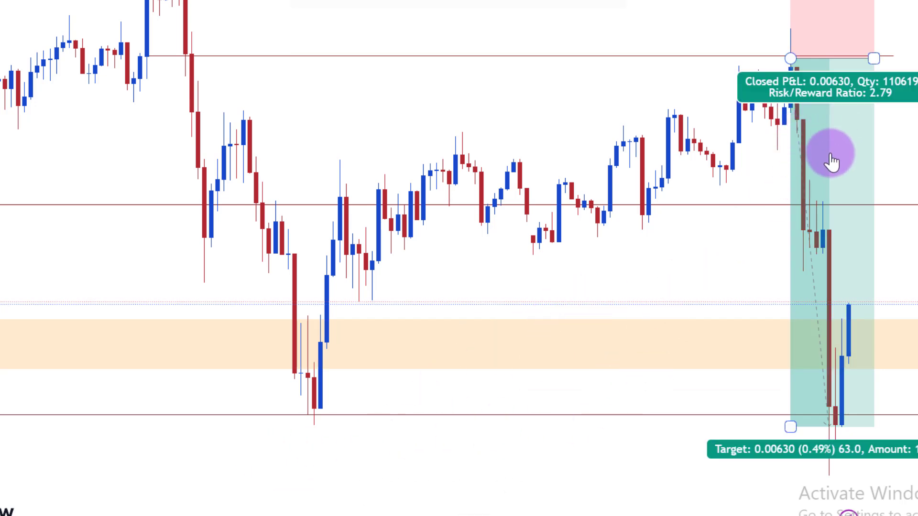
pyautogui.click(599, 374)
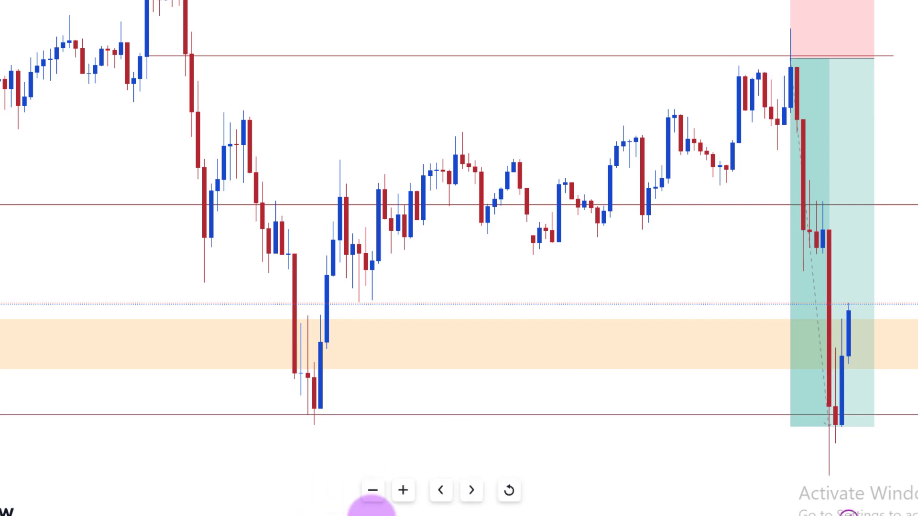
# Switch to the 5-minute interval and rescale the view around recent candles
pyautogui.write('5')
pyautogui.press('Return')
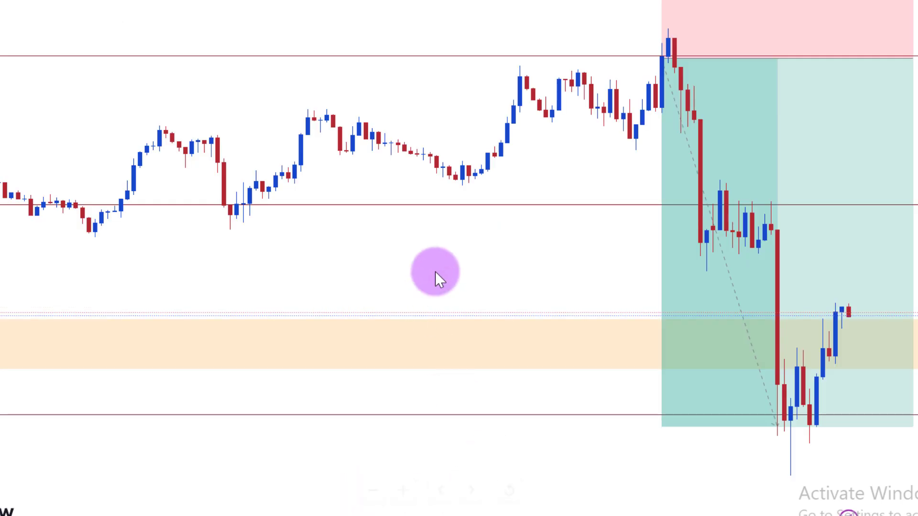
pyautogui.moveTo(334, 259); pyautogui.dragTo(56, 258)
pyautogui.scroll(-2, 666, 248)
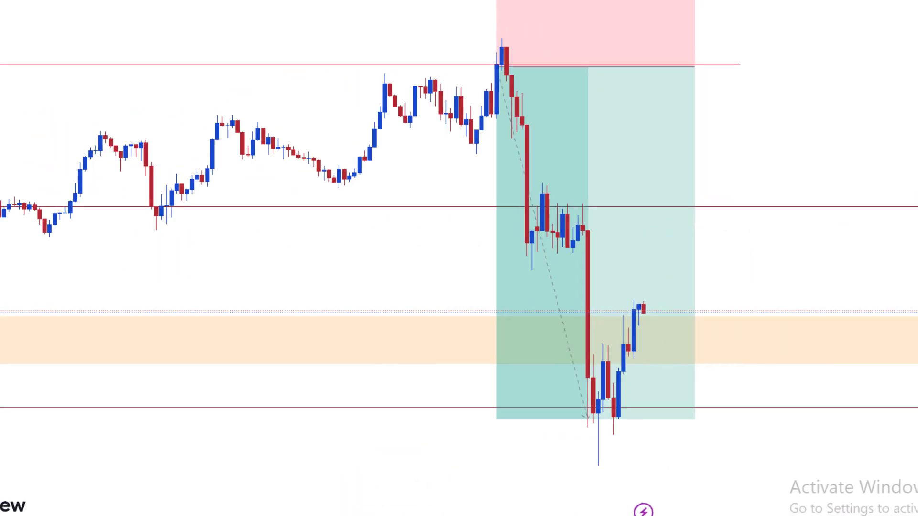
pyautogui.moveTo(911, 165); pyautogui.dragTo(914, 245)
pyautogui.scroll(-3, 721, 306)
pyautogui.moveTo(908, 403); pyautogui.dragTo(907, 289)
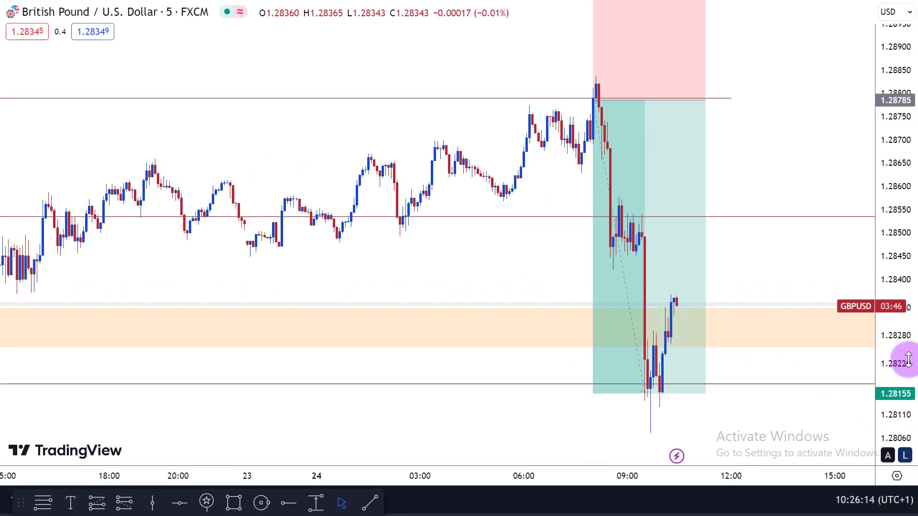
pyautogui.scroll(7, 813, 290)
pyautogui.moveTo(765, 279); pyautogui.dragTo(801, 185)
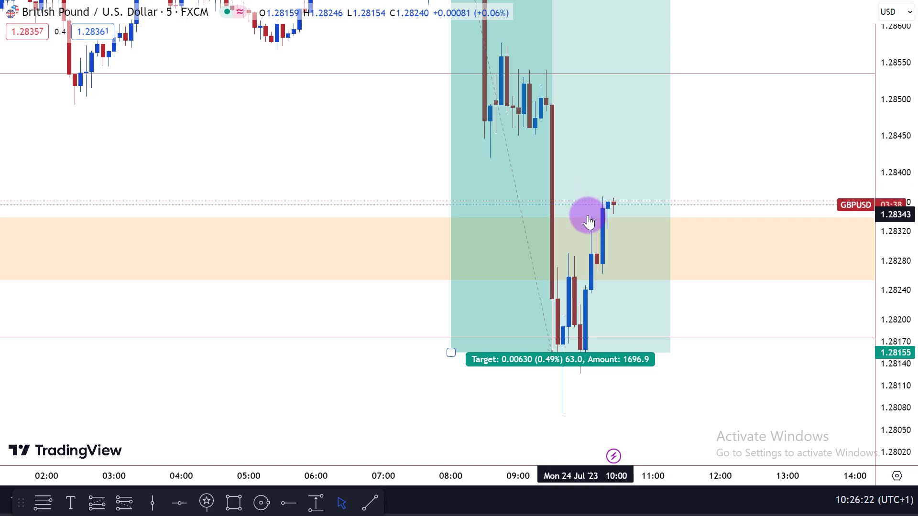
# Leave full-screen mode and show the watchlist beside the chart
pyautogui.press('Escape')
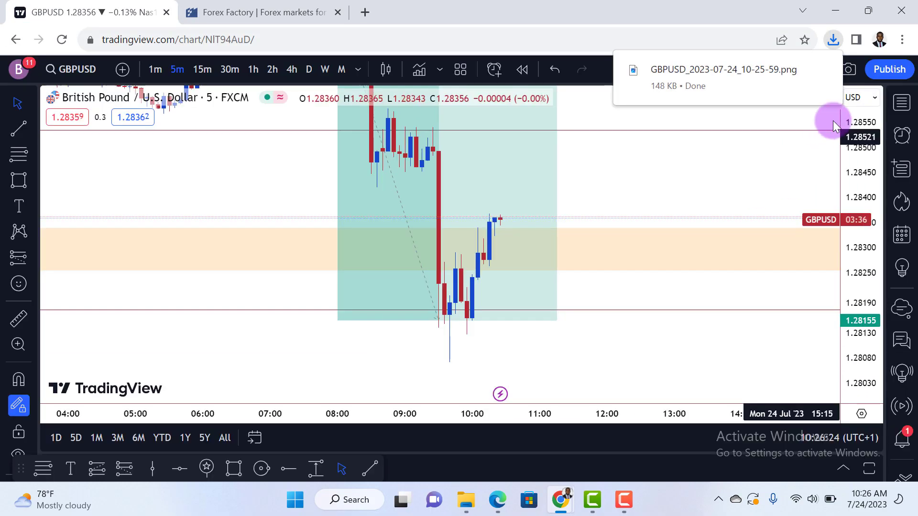
pyautogui.click(901, 103)
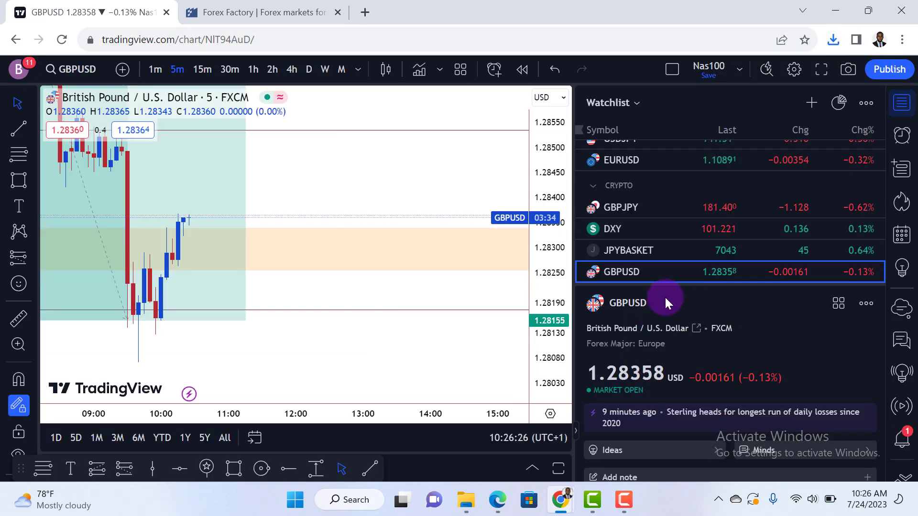
pyautogui.scroll(-3, 446, 370)
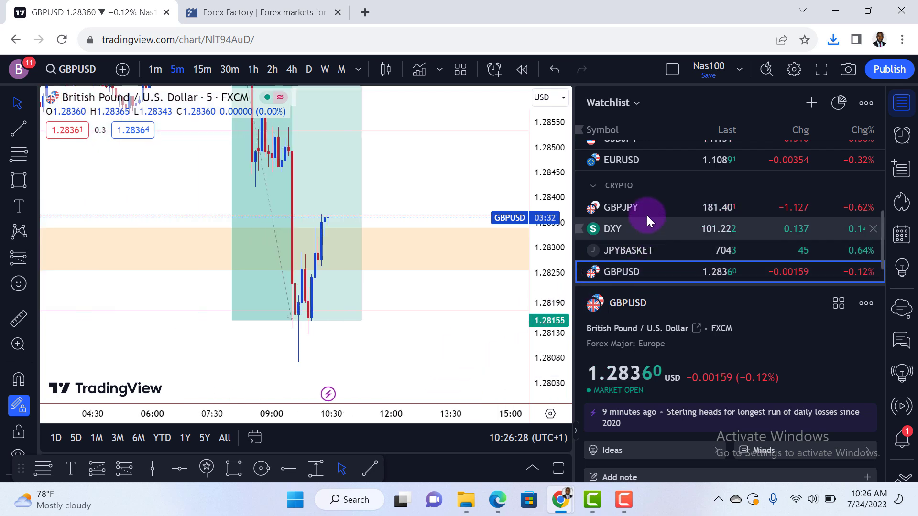
# Open EURUSD from the watchlist and delete its old position drawing
pyautogui.click(644, 161)
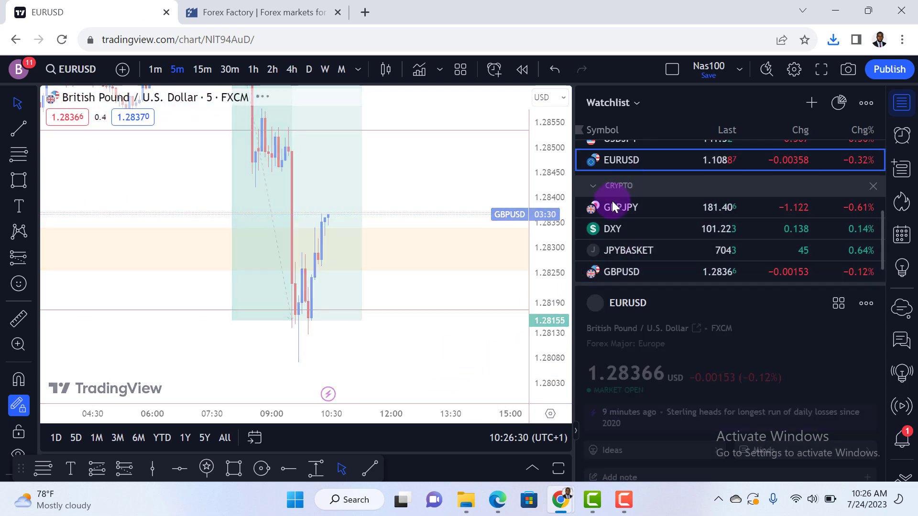
pyautogui.scroll(-3, 423, 354)
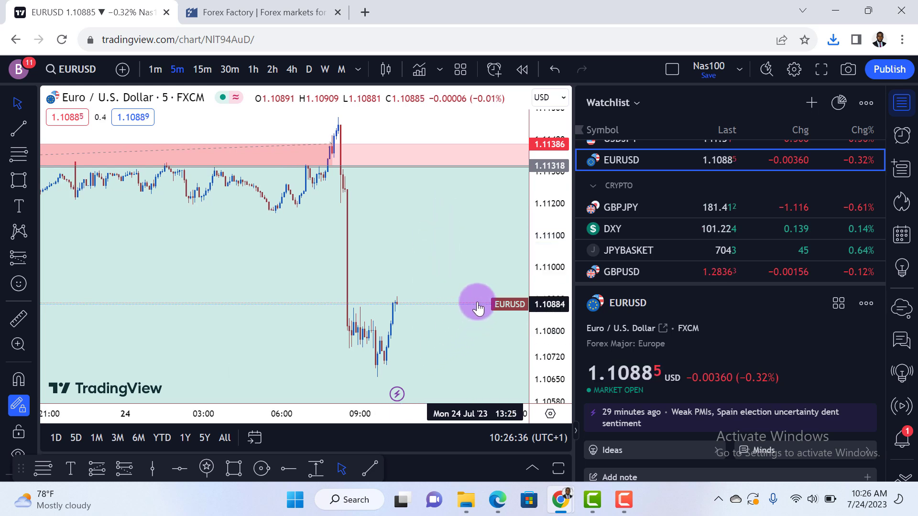
pyautogui.scroll(-3, 475, 301)
pyautogui.scroll(-2, 478, 306)
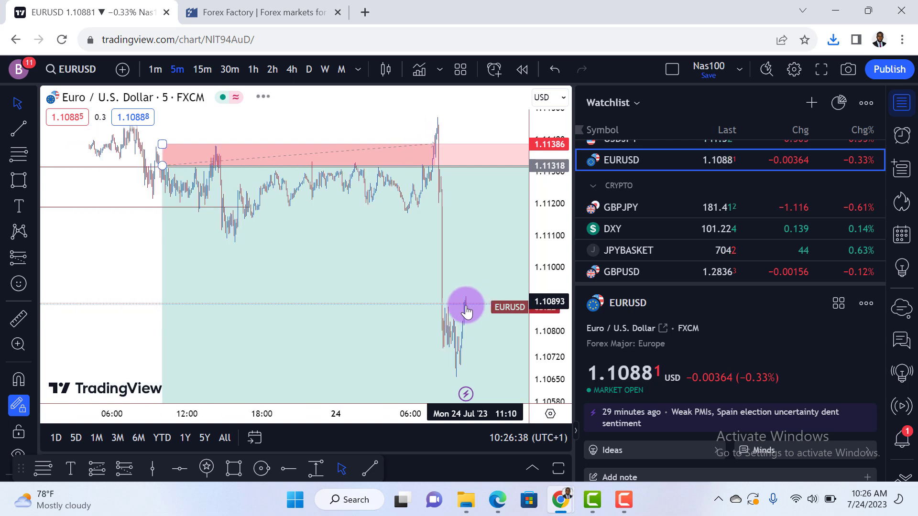
pyautogui.scroll(3, 466, 311)
pyautogui.scroll(-2, 461, 306)
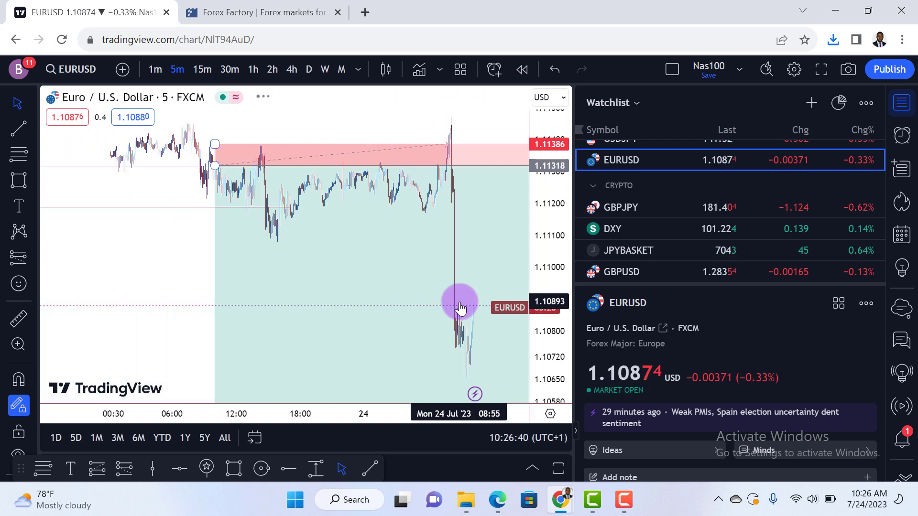
pyautogui.click(438, 293)
pyautogui.press('Delete')
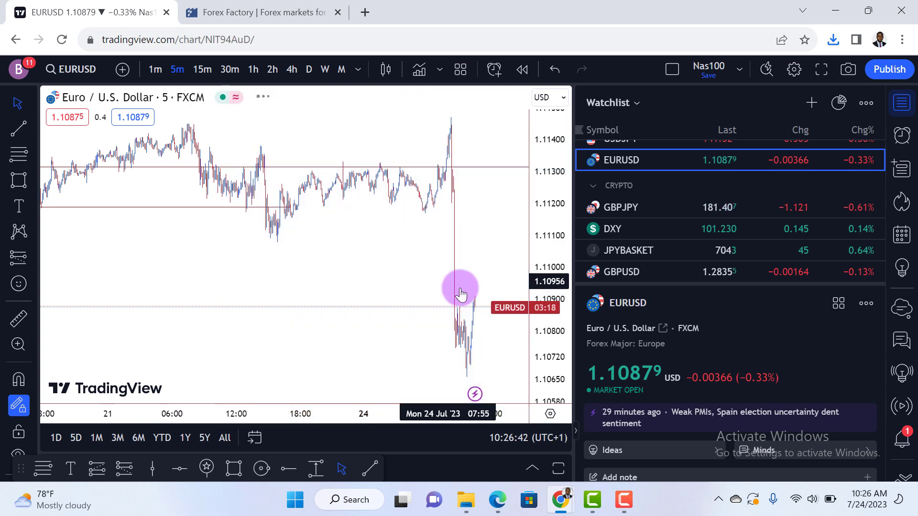
# Rescale the EURUSD chart to show the latest candles and the top spike near 1.1140
pyautogui.scroll(2, 471, 298)
pyautogui.scroll(8, 480, 313)
pyautogui.moveTo(539, 323); pyautogui.dragTo(540, 168)
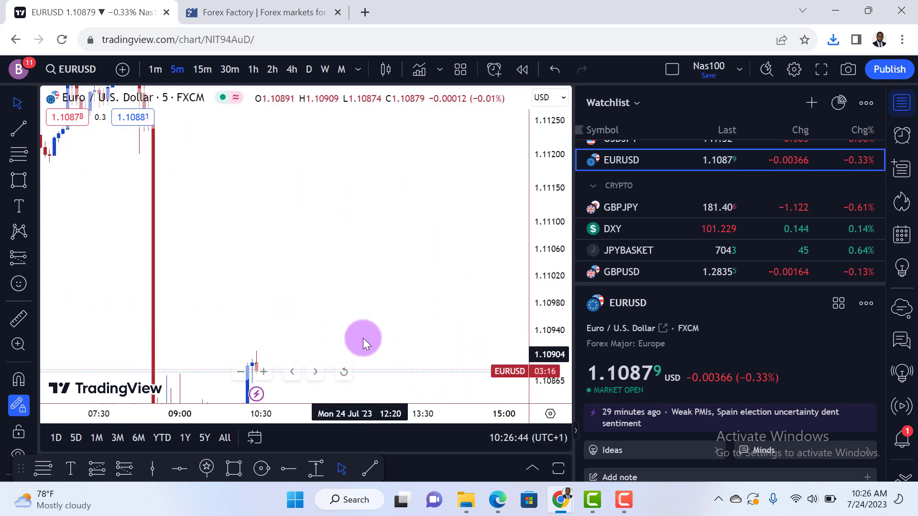
pyautogui.moveTo(353, 357); pyautogui.dragTo(504, 189)
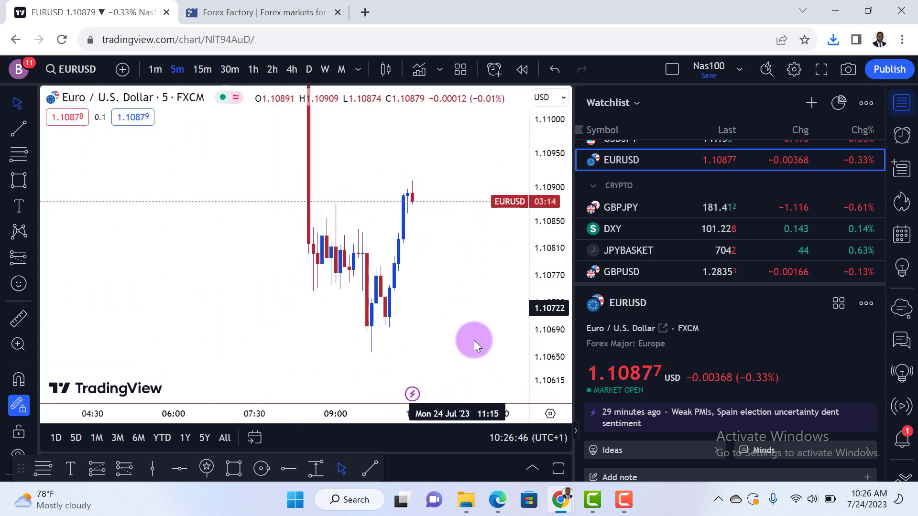
pyautogui.scroll(-1, 520, 256)
pyautogui.moveTo(537, 242); pyautogui.dragTo(529, 349)
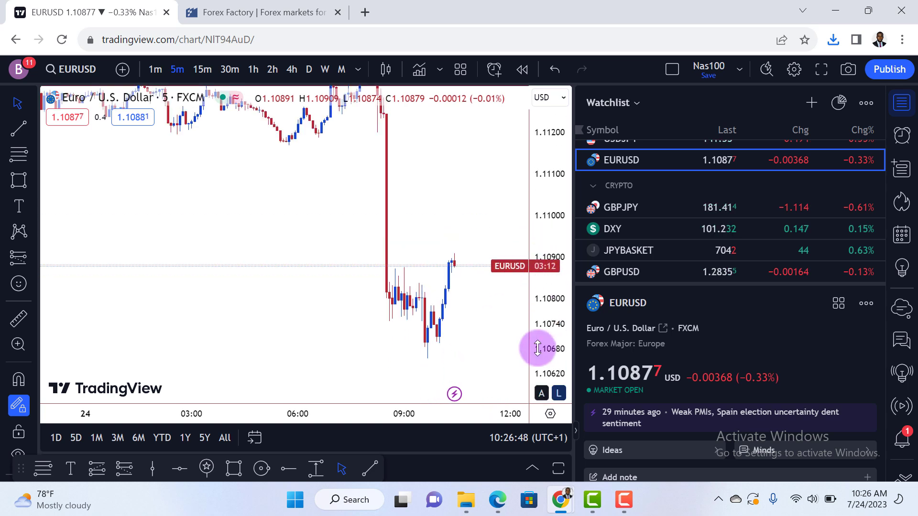
pyautogui.scroll(-1, 469, 334)
pyautogui.scroll(-1, 469, 335)
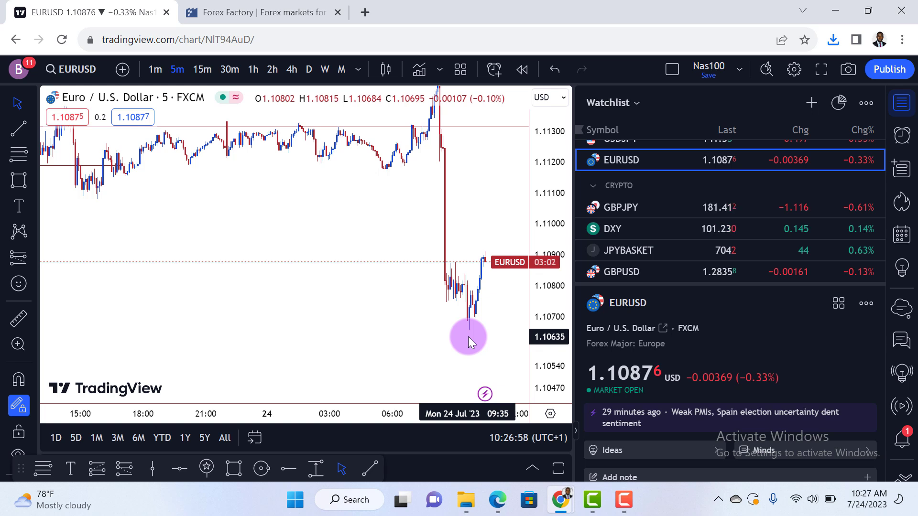
pyautogui.moveTo(528, 211); pyautogui.dragTo(543, 256)
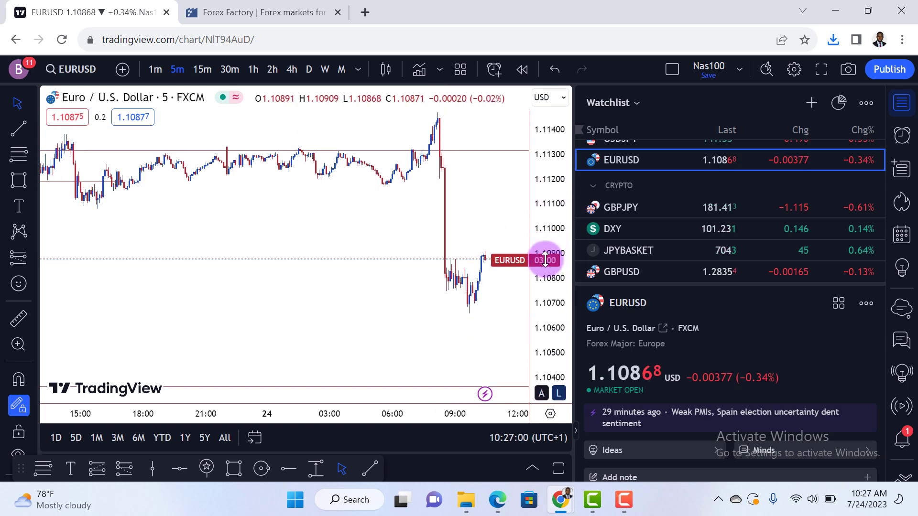
pyautogui.scroll(-10, 507, 290)
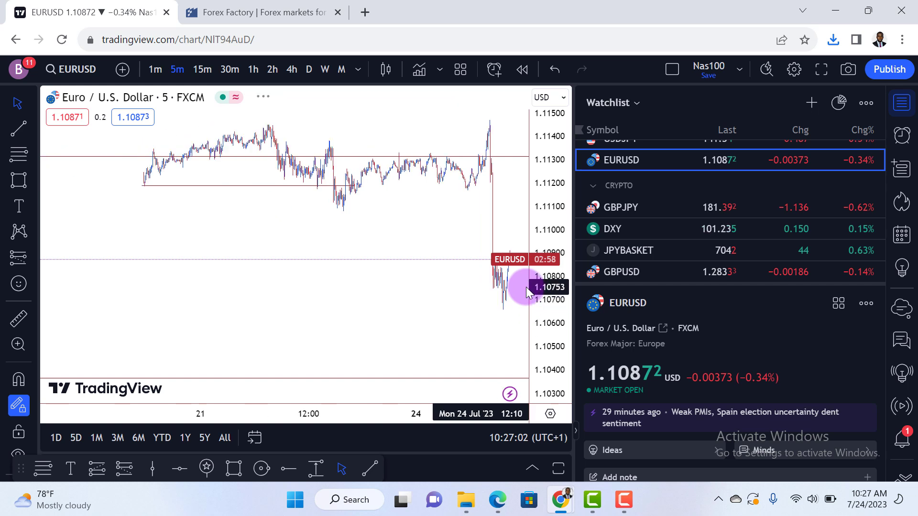